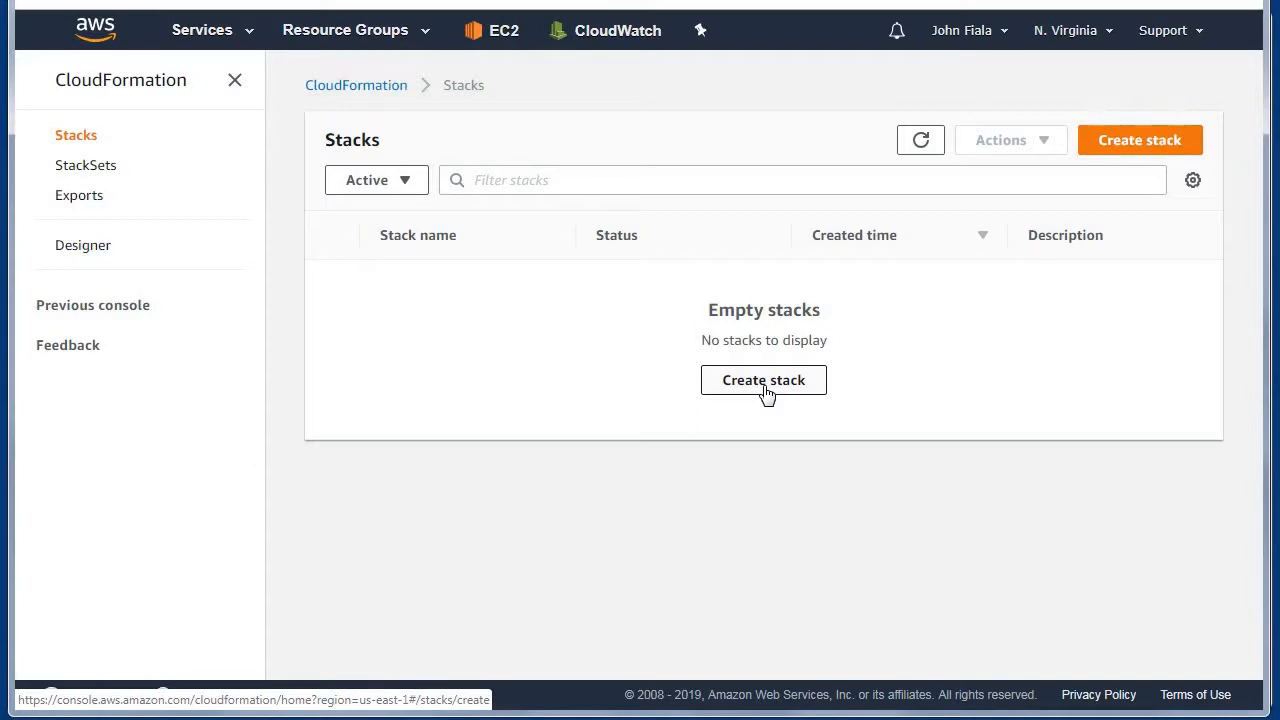
pyautogui.click(764, 381)
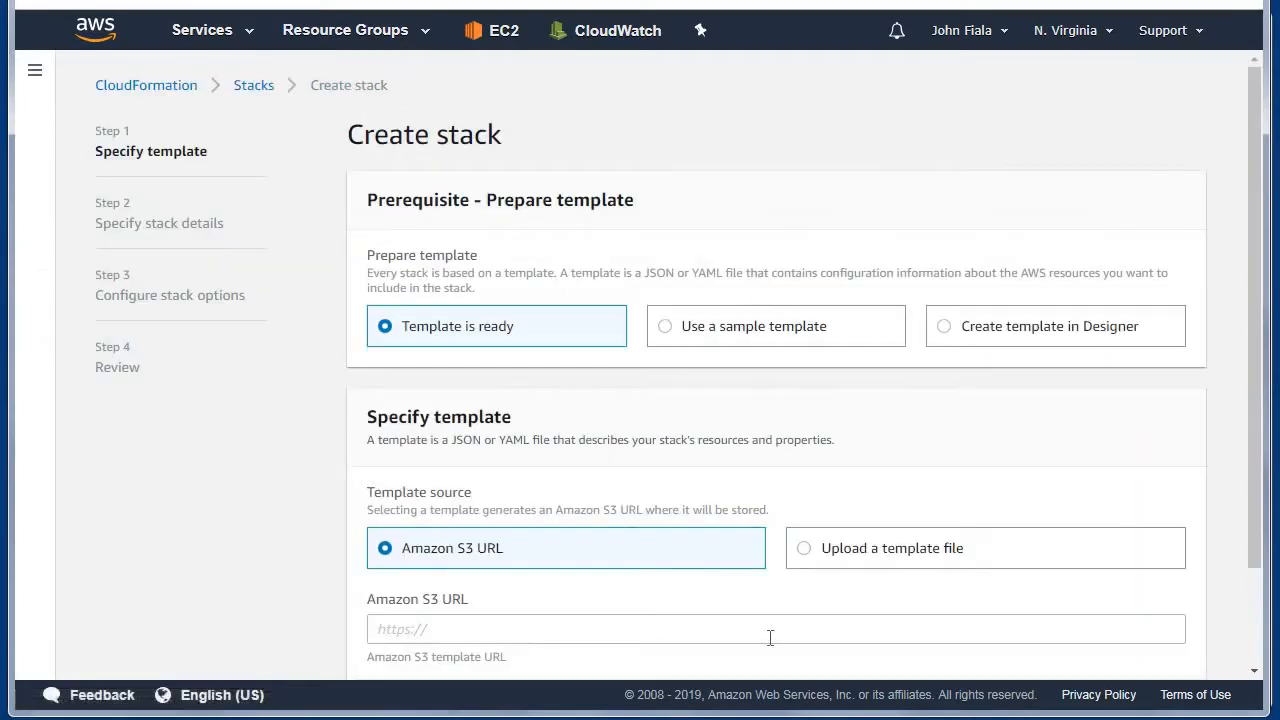
pyautogui.click(770, 637)
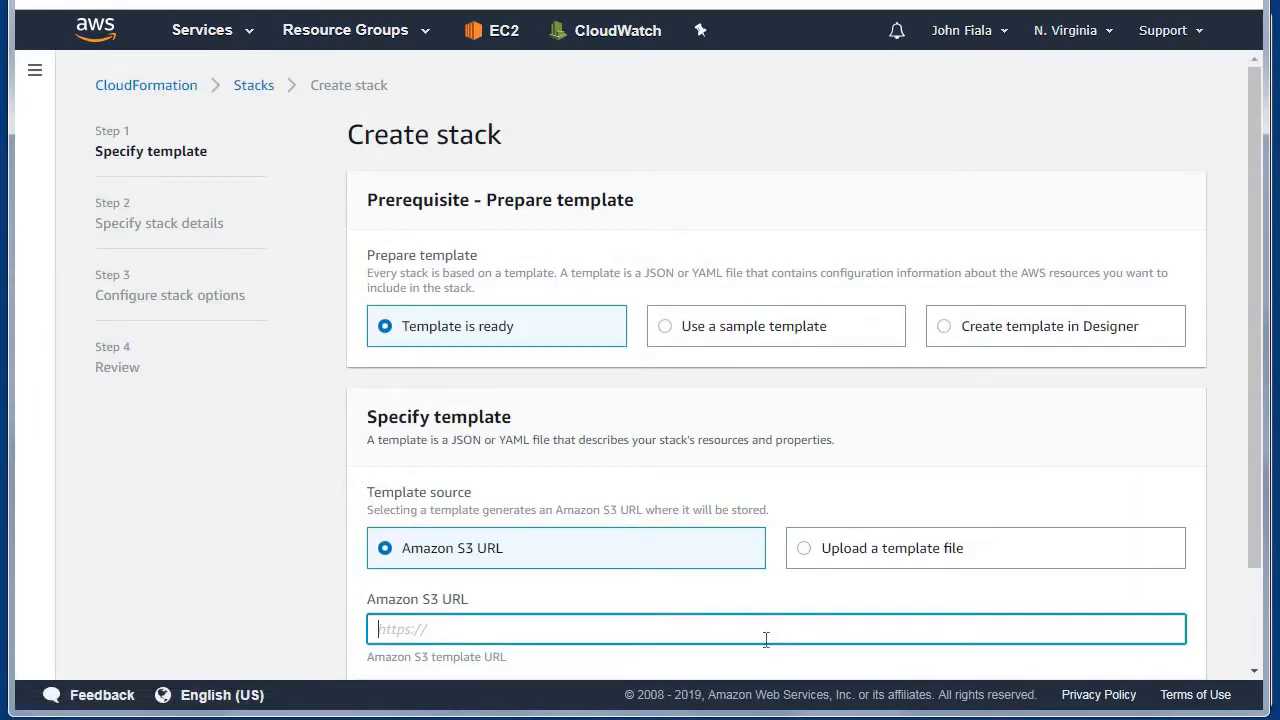
pyautogui.write('https://s3.amazonaws.com/symmic-cloudformation-templates/SYMMIC-AWScluster.json')
pyautogui.scroll(-1, 1258, 640)
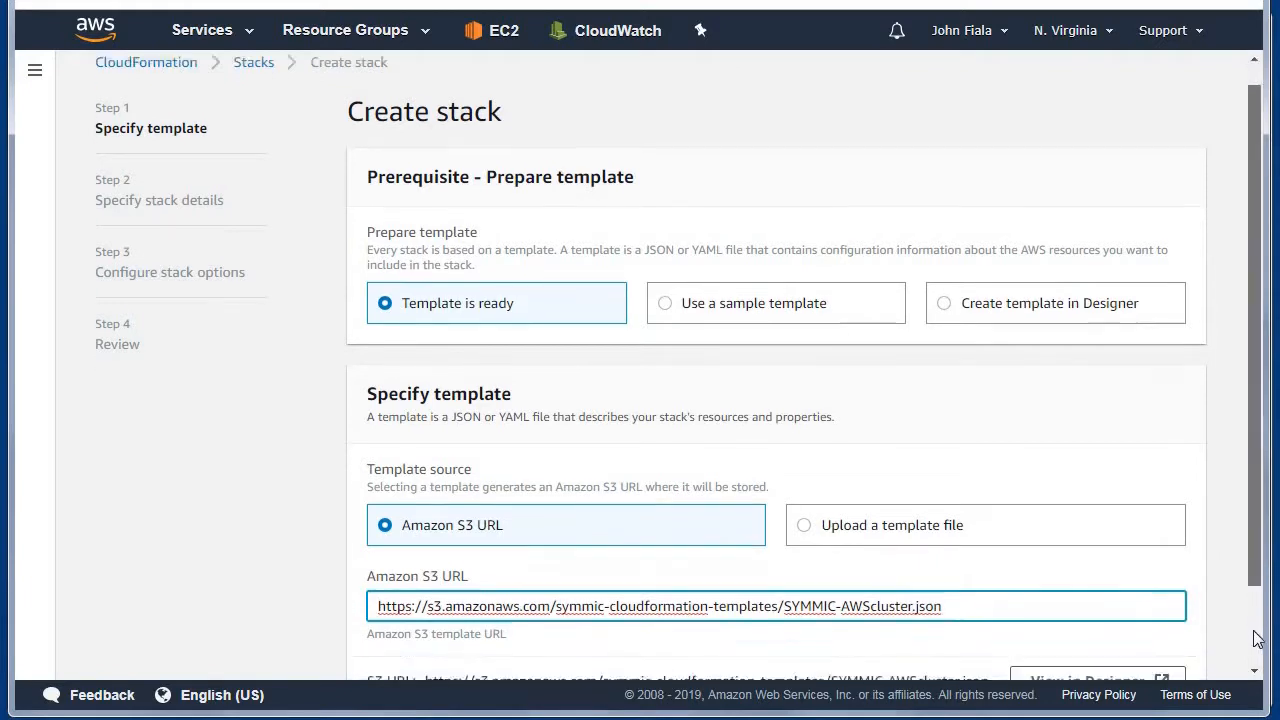
pyautogui.scroll(-1, 1258, 640)
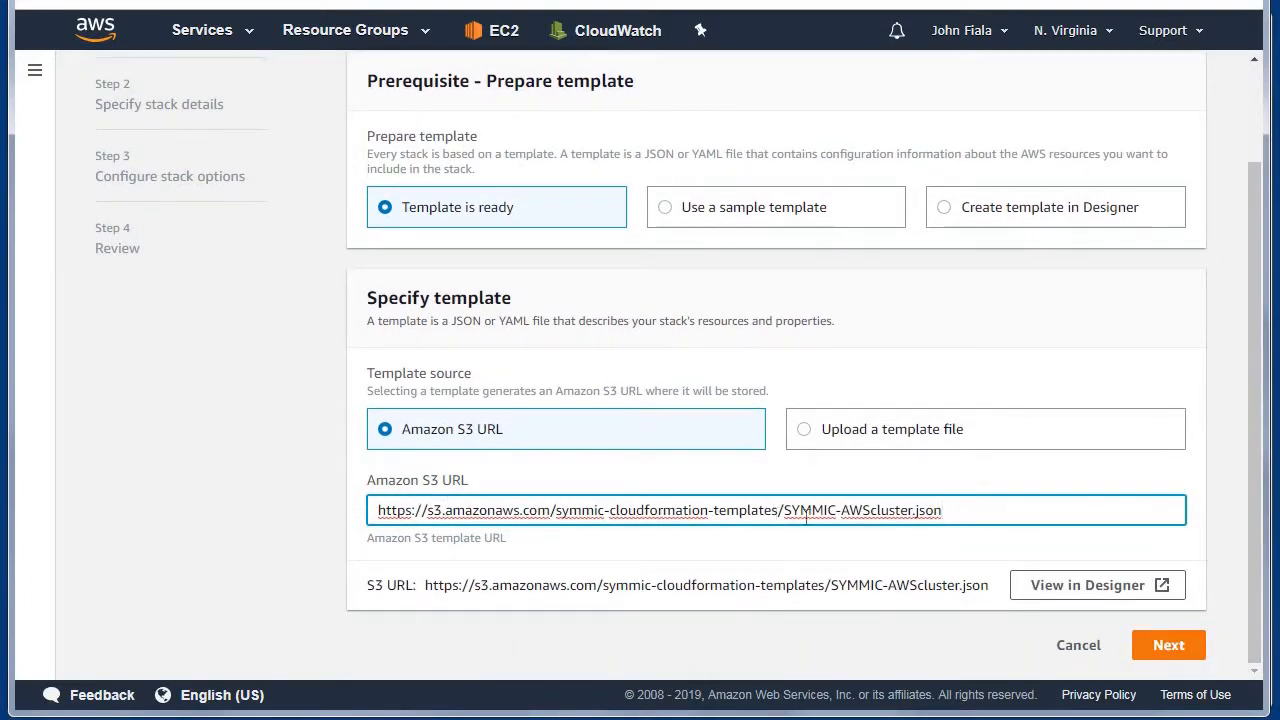
pyautogui.click(1188, 654)
# Step: Name the stack test1 and set its AvailabilityZone to us-east-1a
pyautogui.click(467, 288)
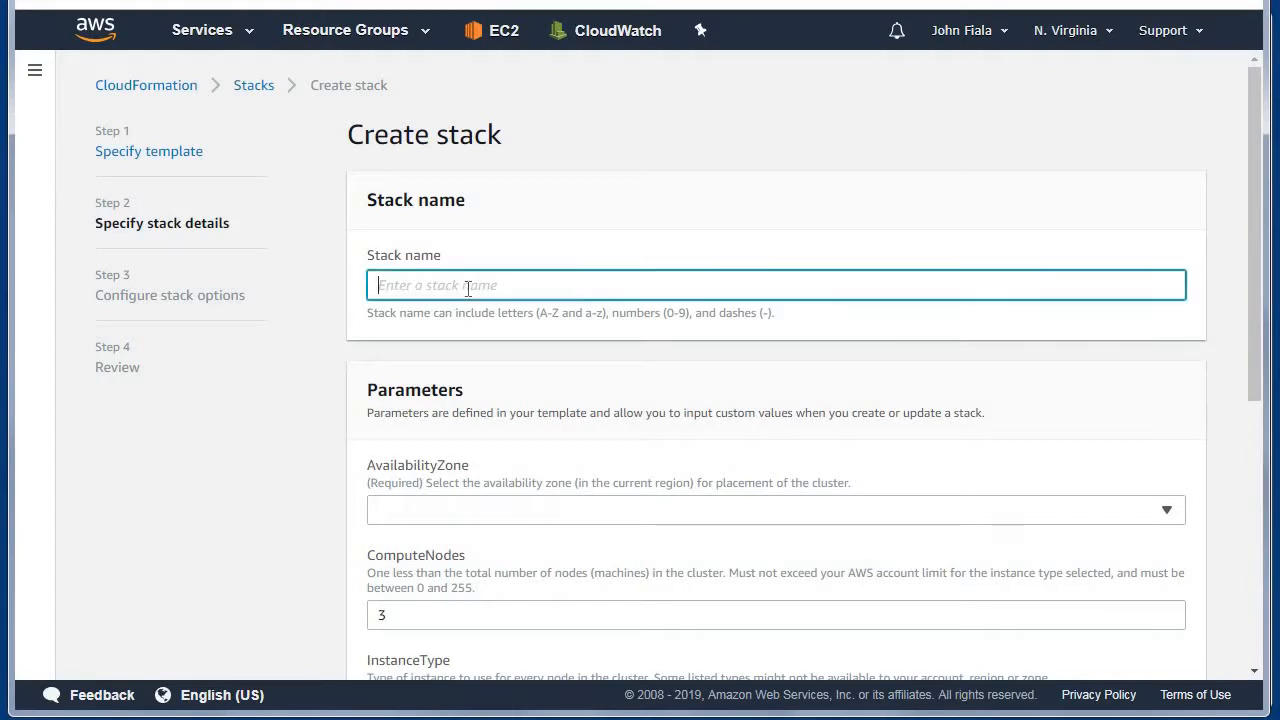
pyautogui.write('test1')
pyautogui.click(1166, 512)
pyautogui.click(440, 335)
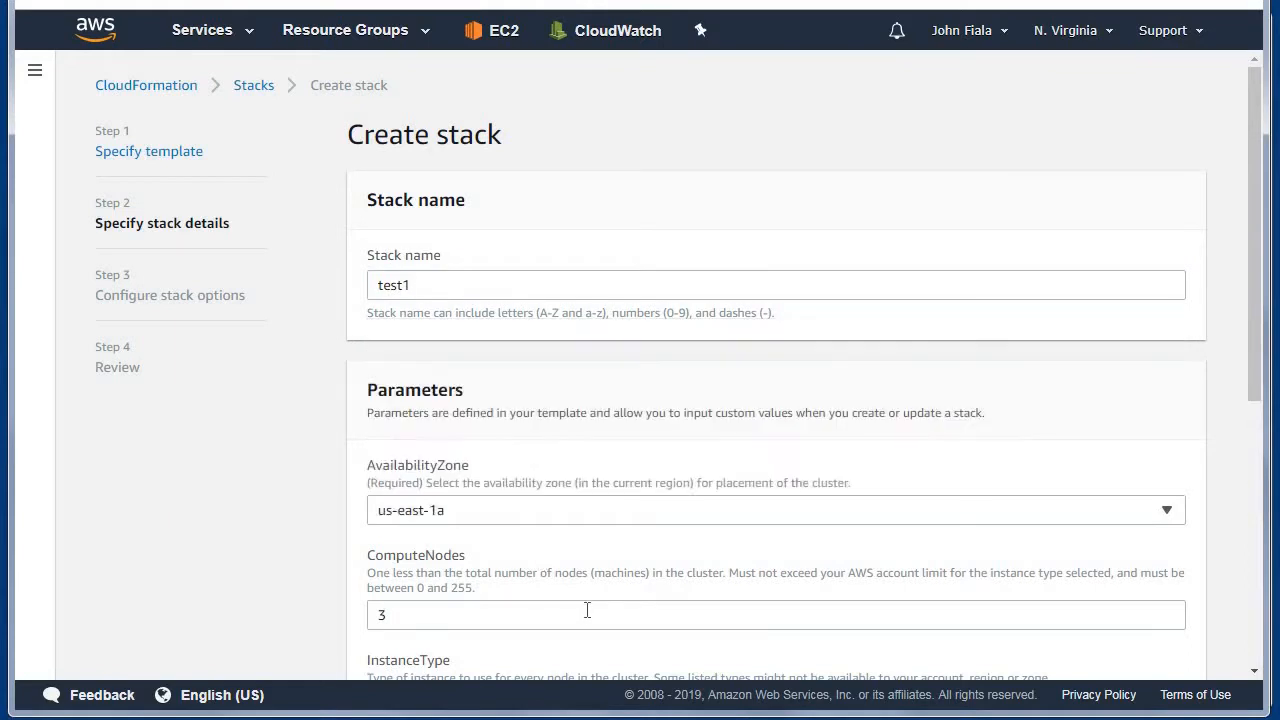
# Step: Review the ComputeNodes parameter and look through the instance types offered for the cluster
pyautogui.scroll(-3, 505, 470)
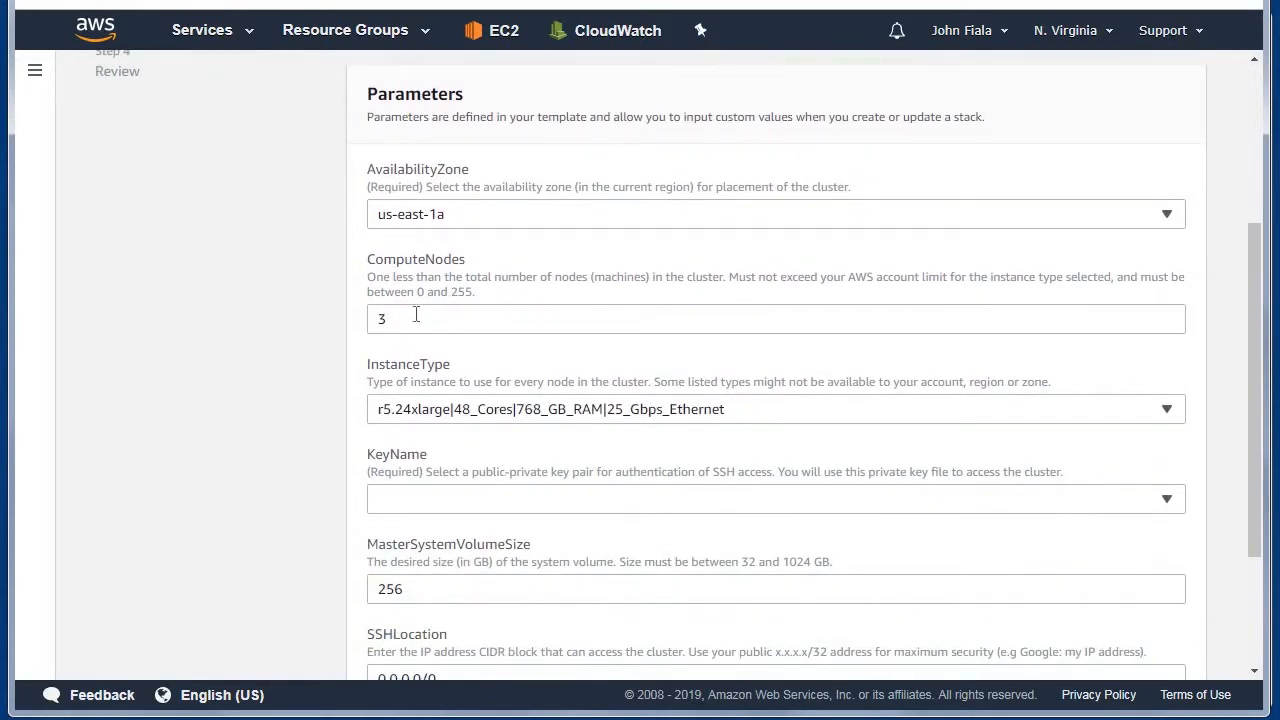
pyautogui.click(386, 318)
pyautogui.click(1166, 409)
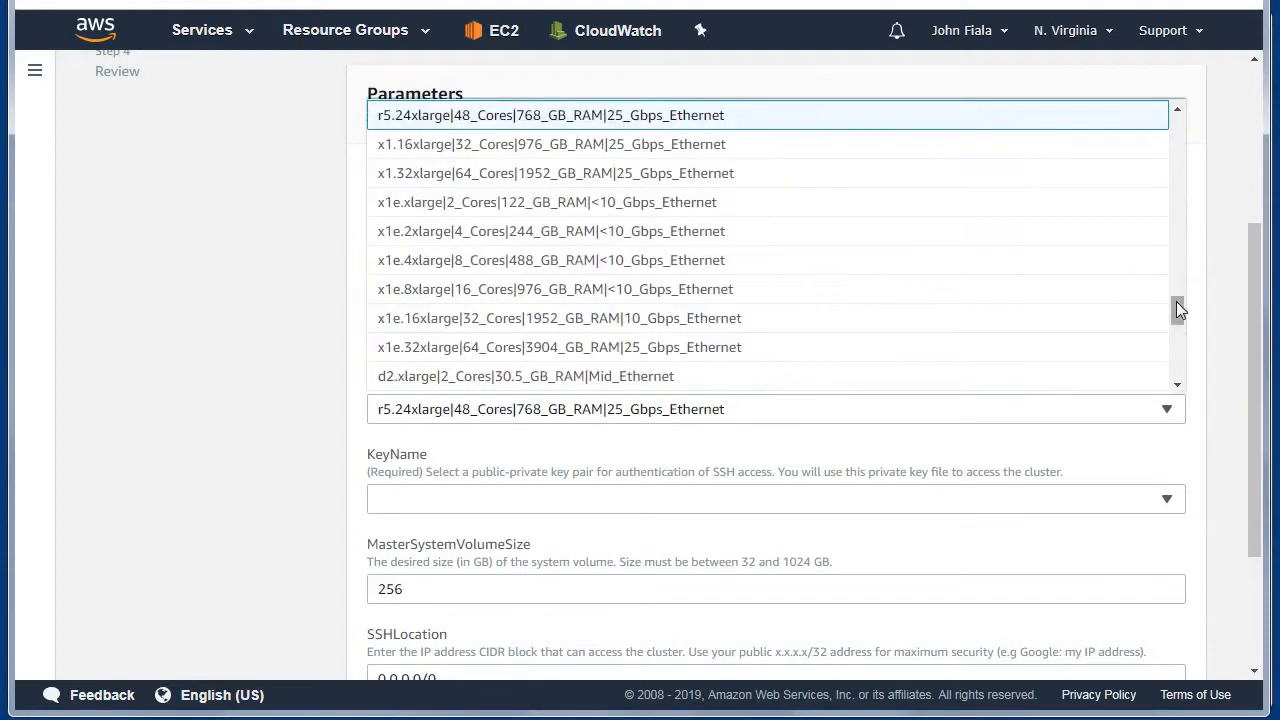
pyautogui.moveTo(1176, 301); pyautogui.dragTo(1188, 275)
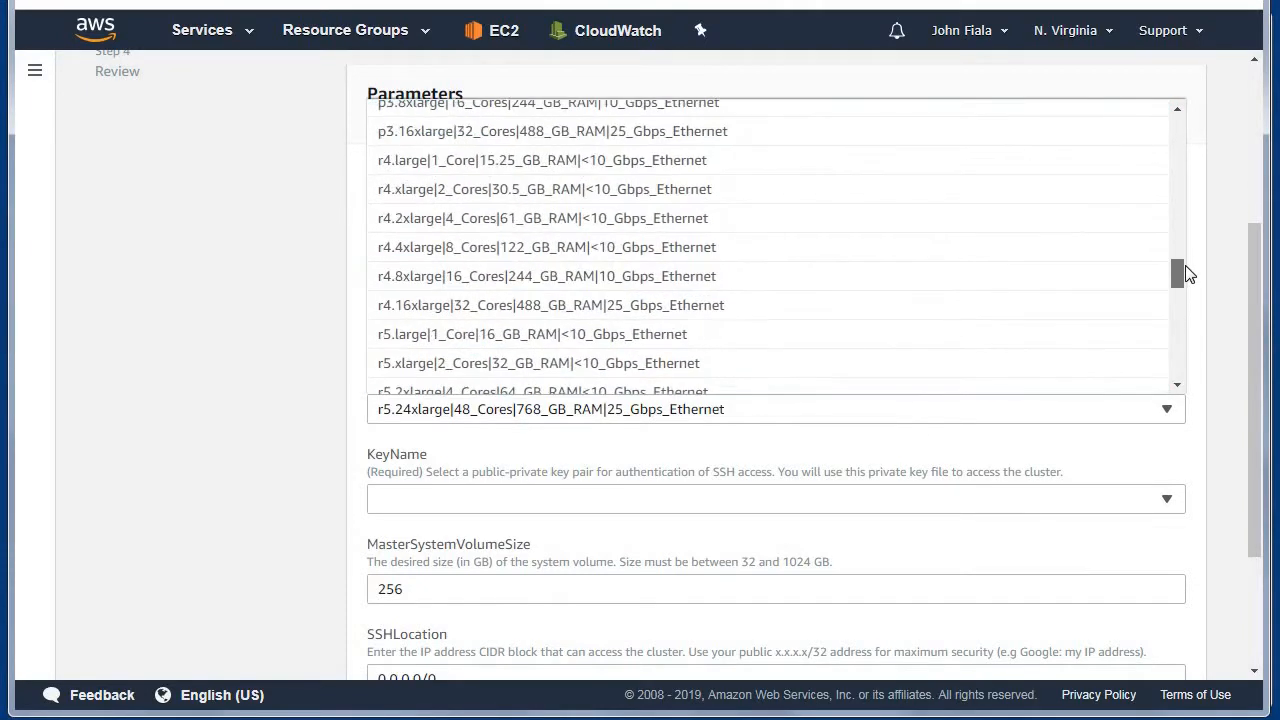
pyautogui.click(694, 436)
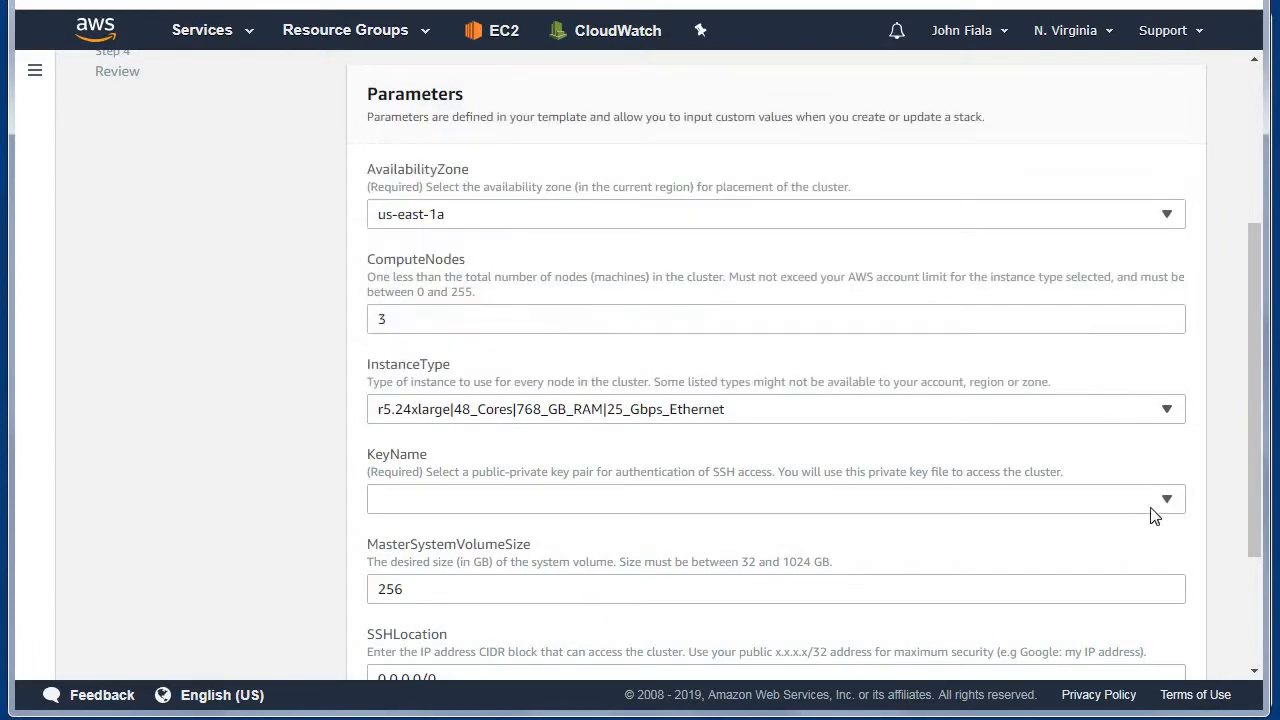
# Step: Select awskeypair as the KeyName and set MasterSystemVolumeSize to 32 GB
pyautogui.click(1152, 508)
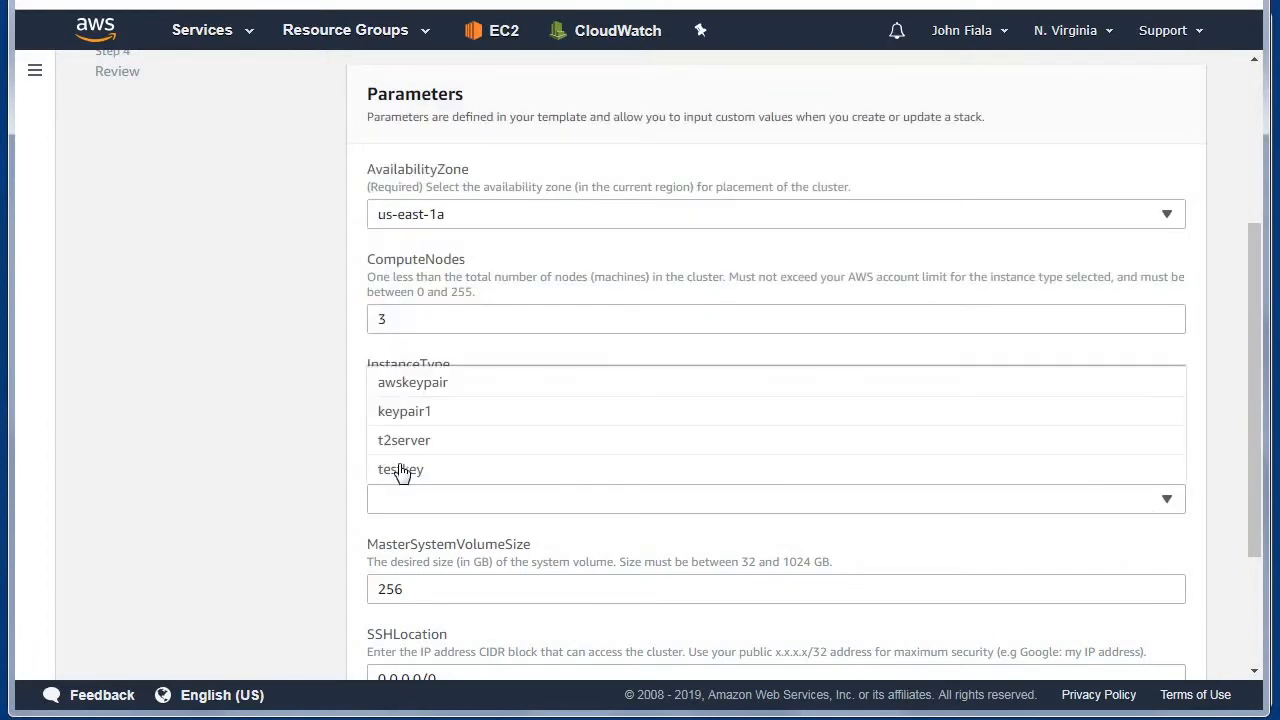
pyautogui.click(399, 383)
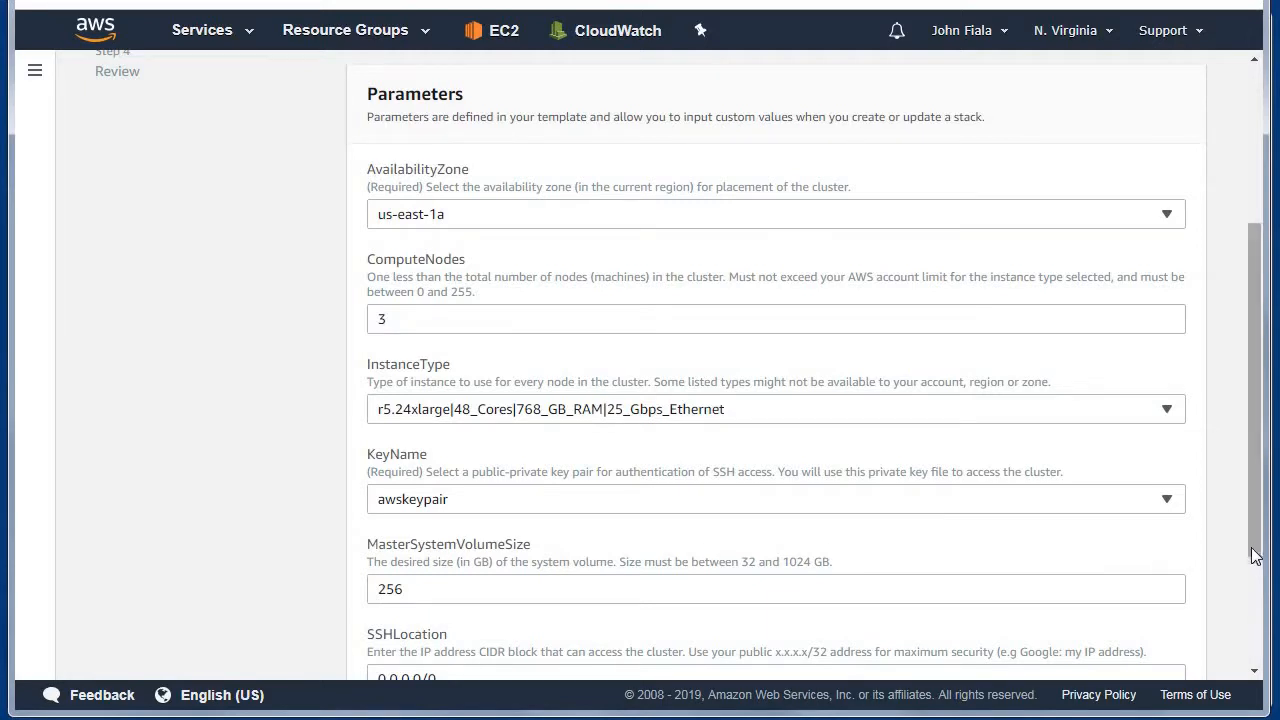
pyautogui.scroll(-2, 1256, 556)
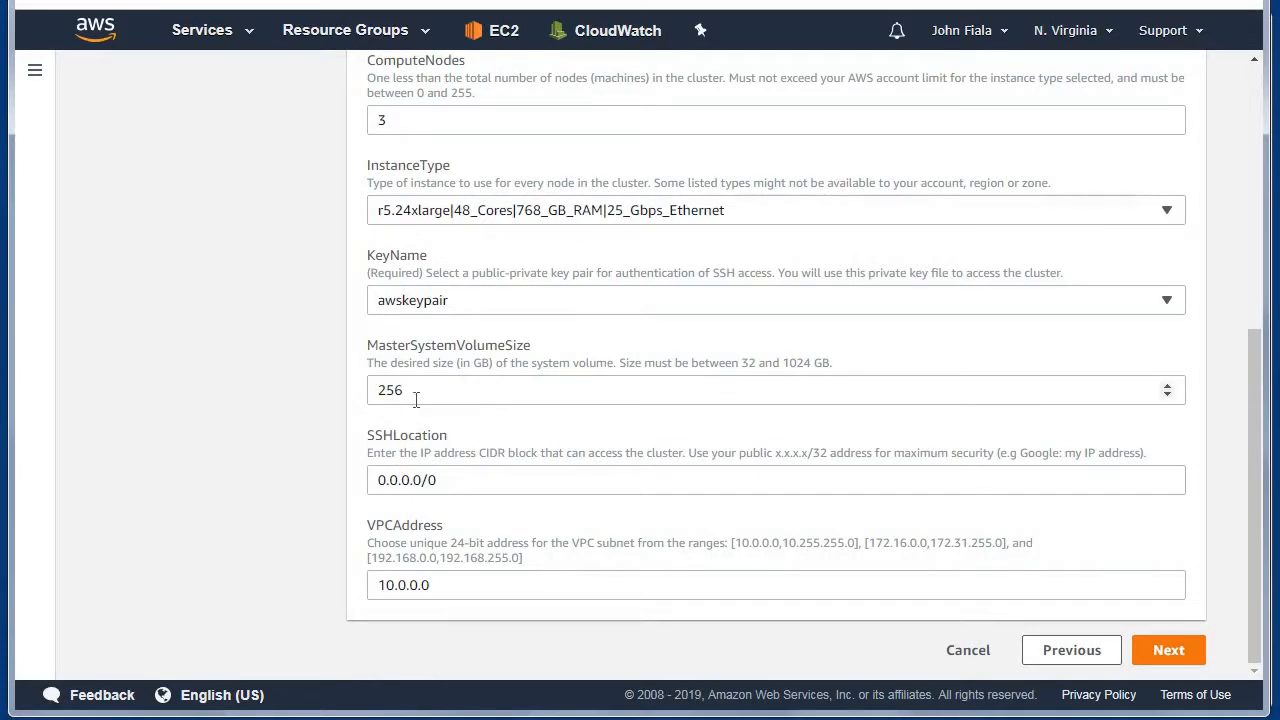
pyautogui.click(410, 391)
pyautogui.moveTo(402, 390); pyautogui.dragTo(377, 396)
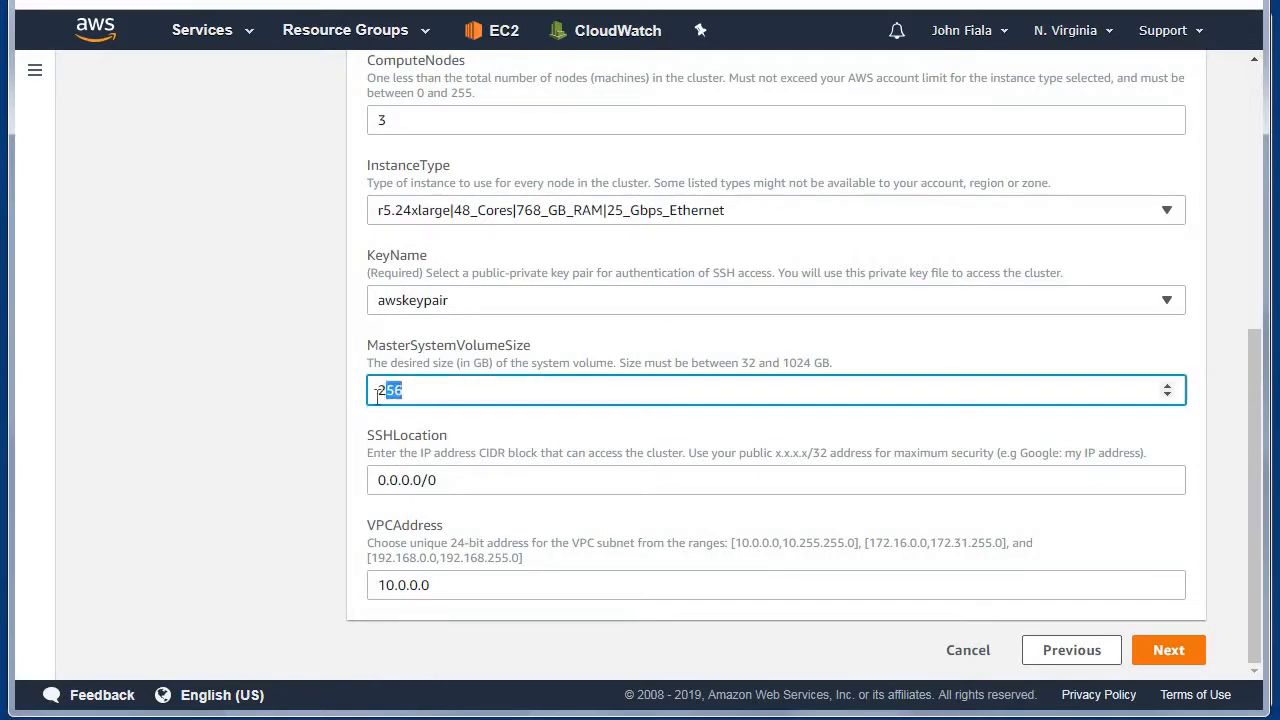
pyautogui.write('32')
# Step: Search Google for "my ip address" in a new browser tab and enter that public IP address with a /32 suffix as the SSHLocation
pyautogui.hotkey('ctrl', 't')
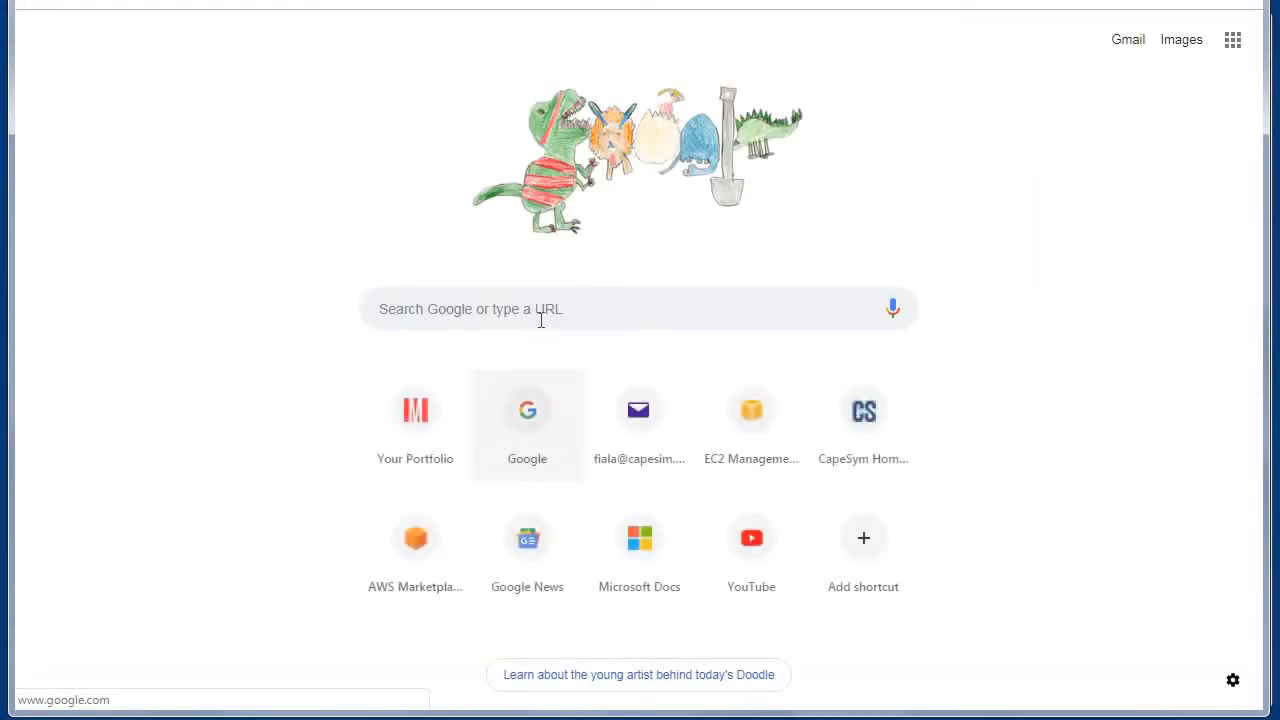
pyautogui.click(541, 320)
pyautogui.write('my i')
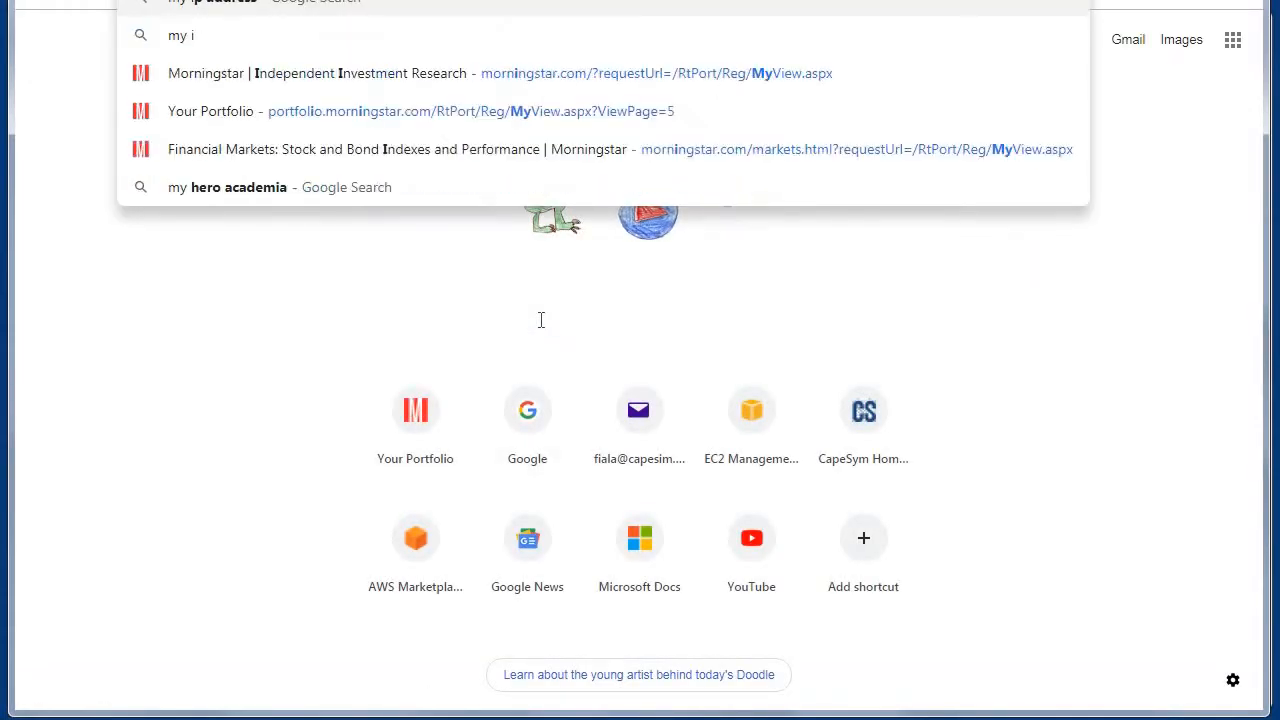
pyautogui.write('p address')
pyautogui.press('Return')
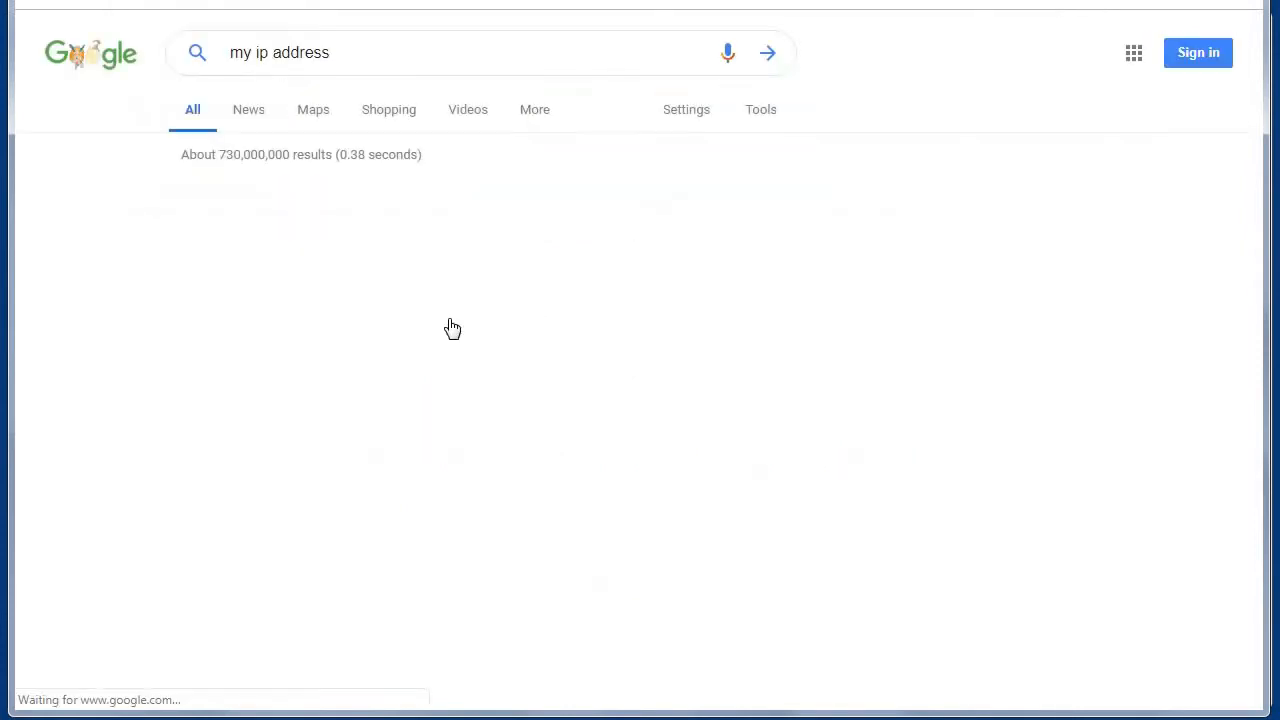
pyautogui.doubleClick(380, 222)
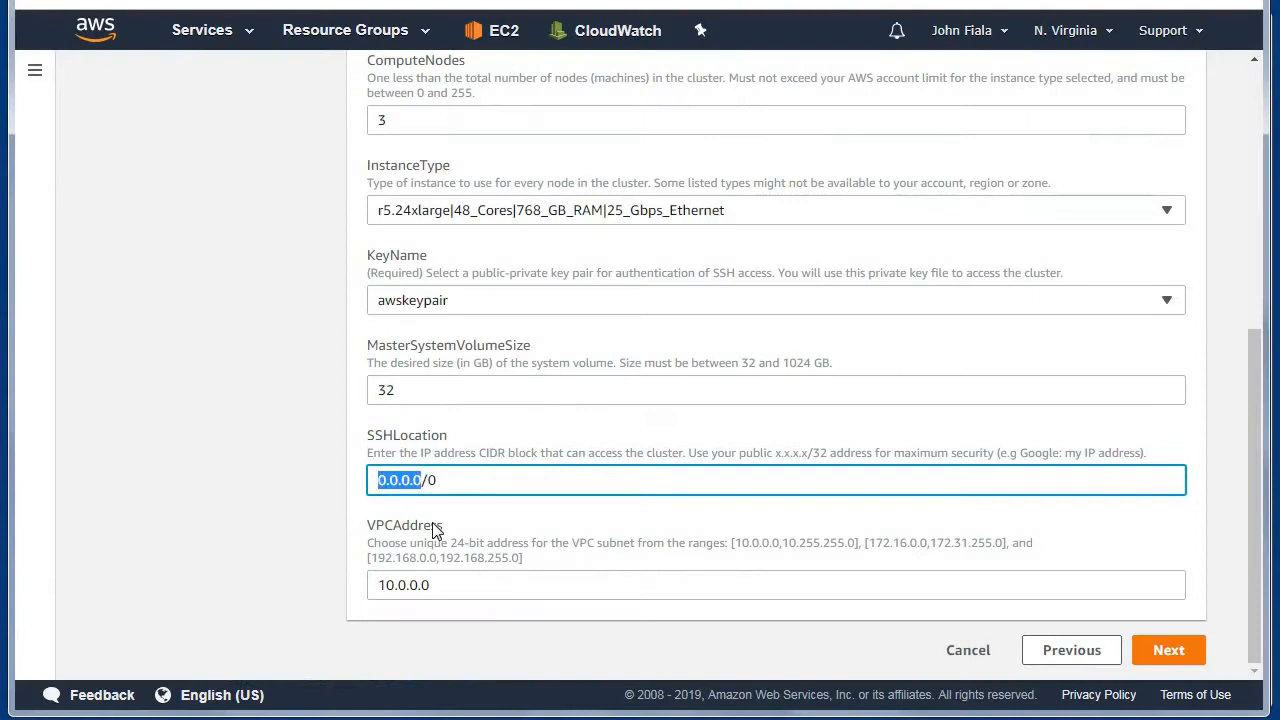
pyautogui.write('71.162.115.124')
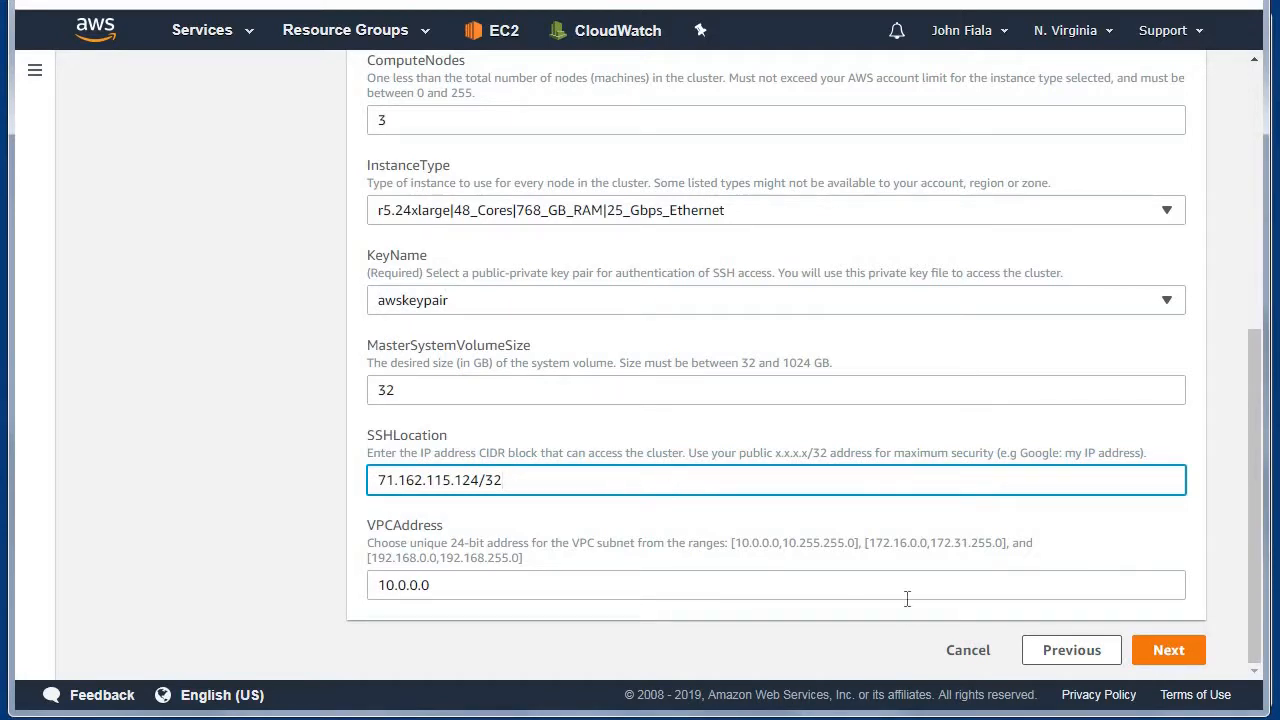
# Step: Accept the default stack options, review the test1 configuration and create the stack
pyautogui.click(1186, 653)
pyautogui.scroll(-5, 700, 490)
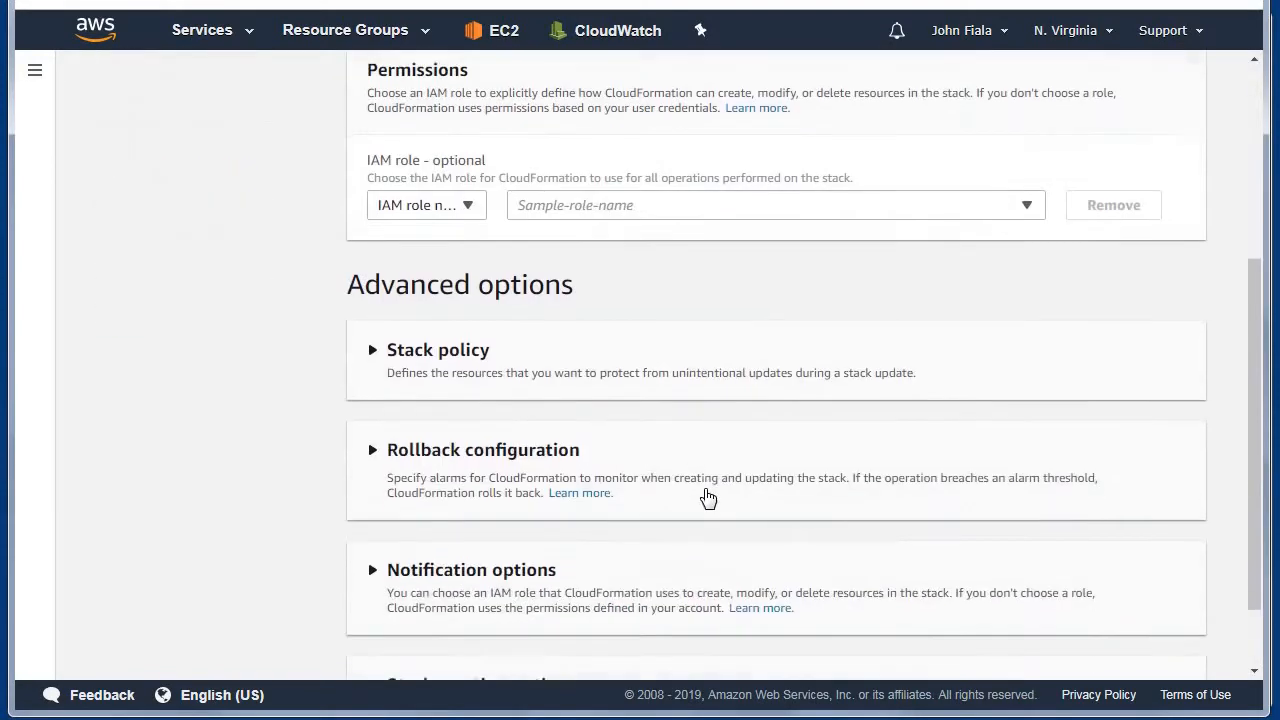
pyautogui.click(1178, 652)
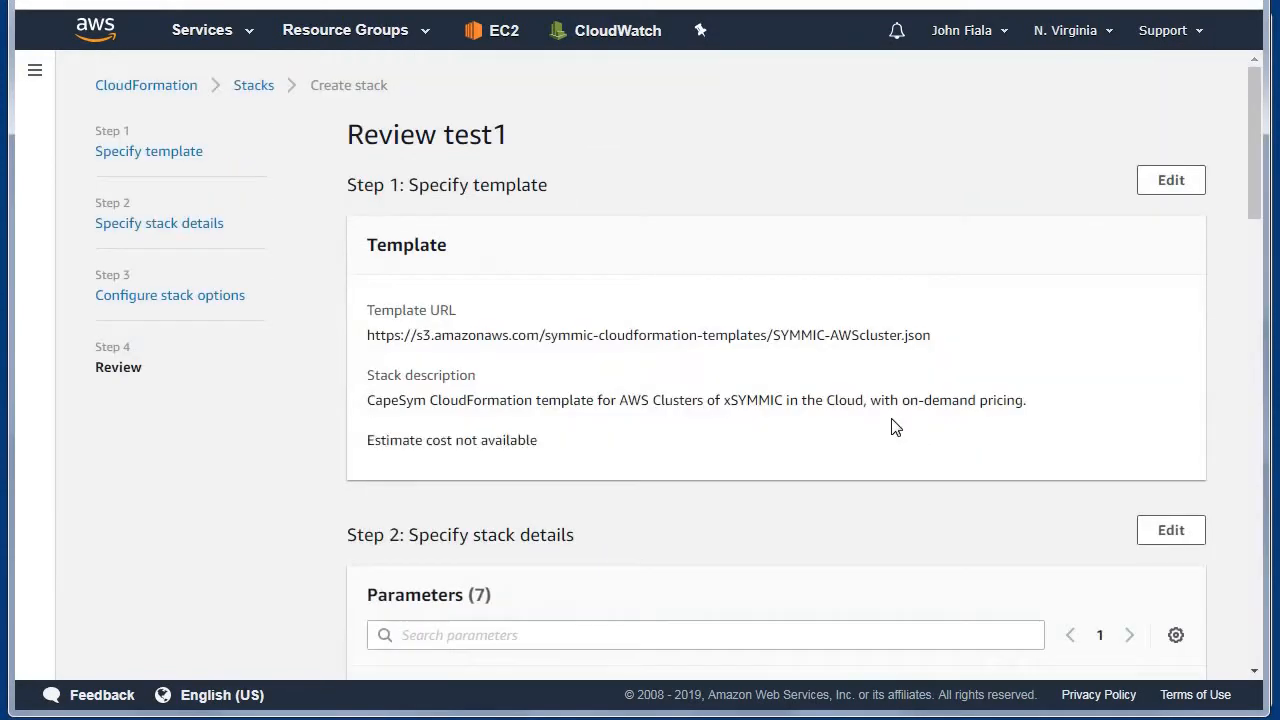
pyautogui.scroll(-2, 892, 429)
pyautogui.scroll(-10, 866, 472)
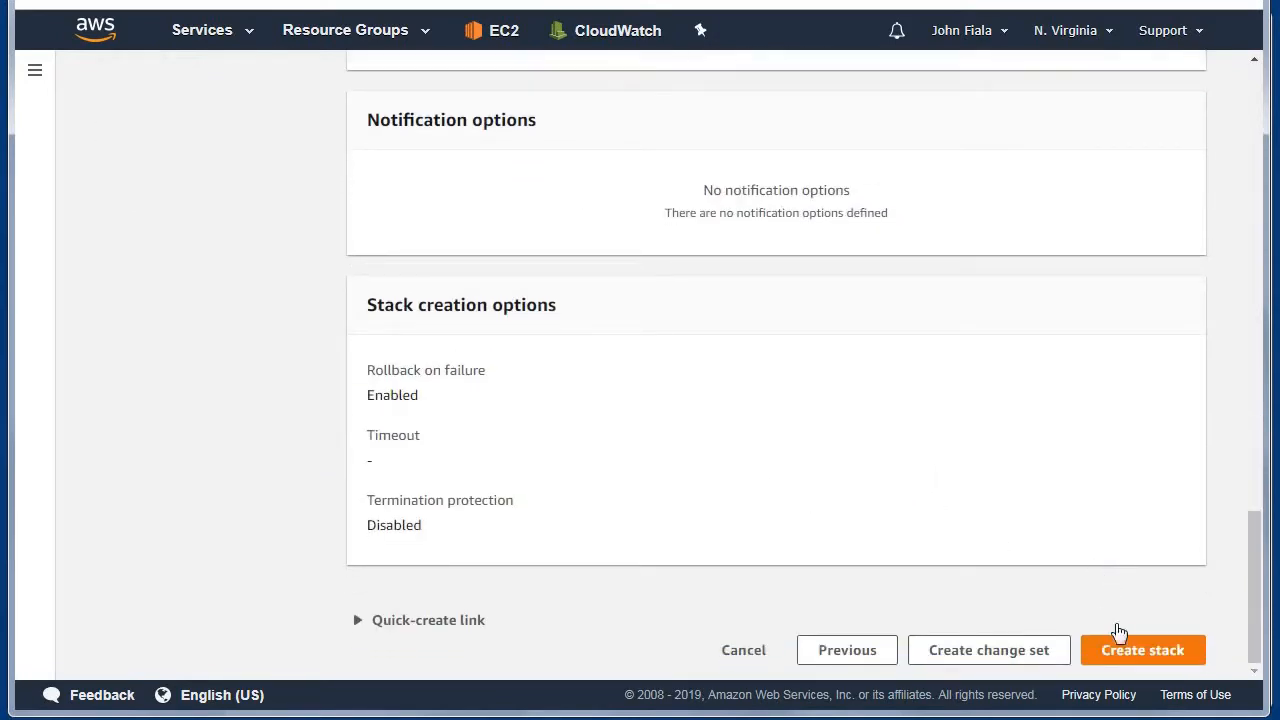
pyautogui.click(1157, 650)
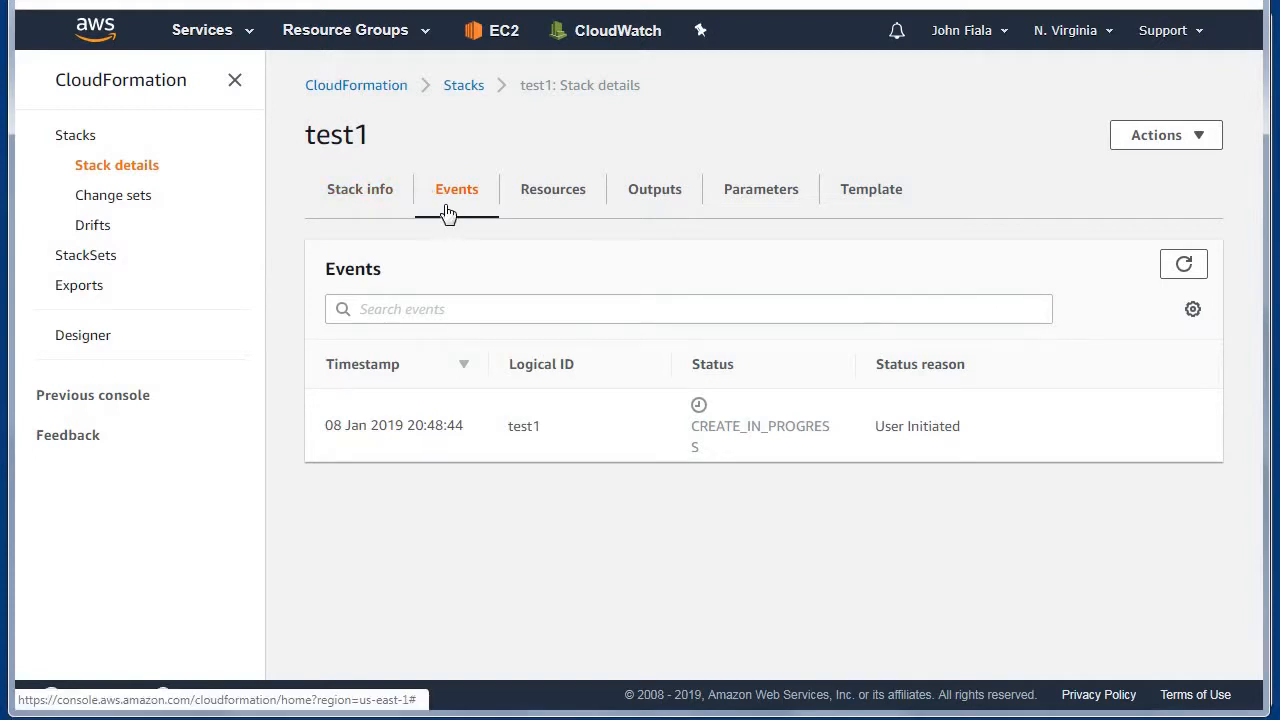
# Step: Refresh the test1 event list and check the creation progress of the stack's resources
pyautogui.click(1185, 267)
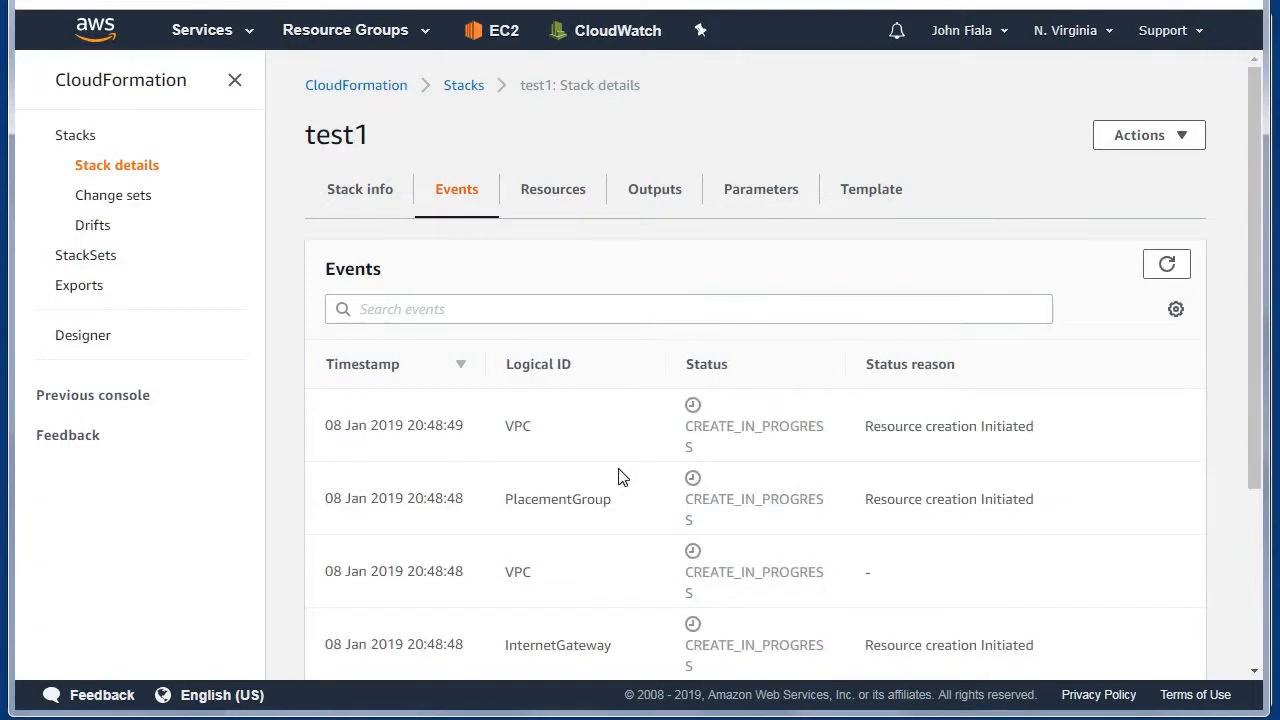
pyautogui.scroll(-3, 675, 608)
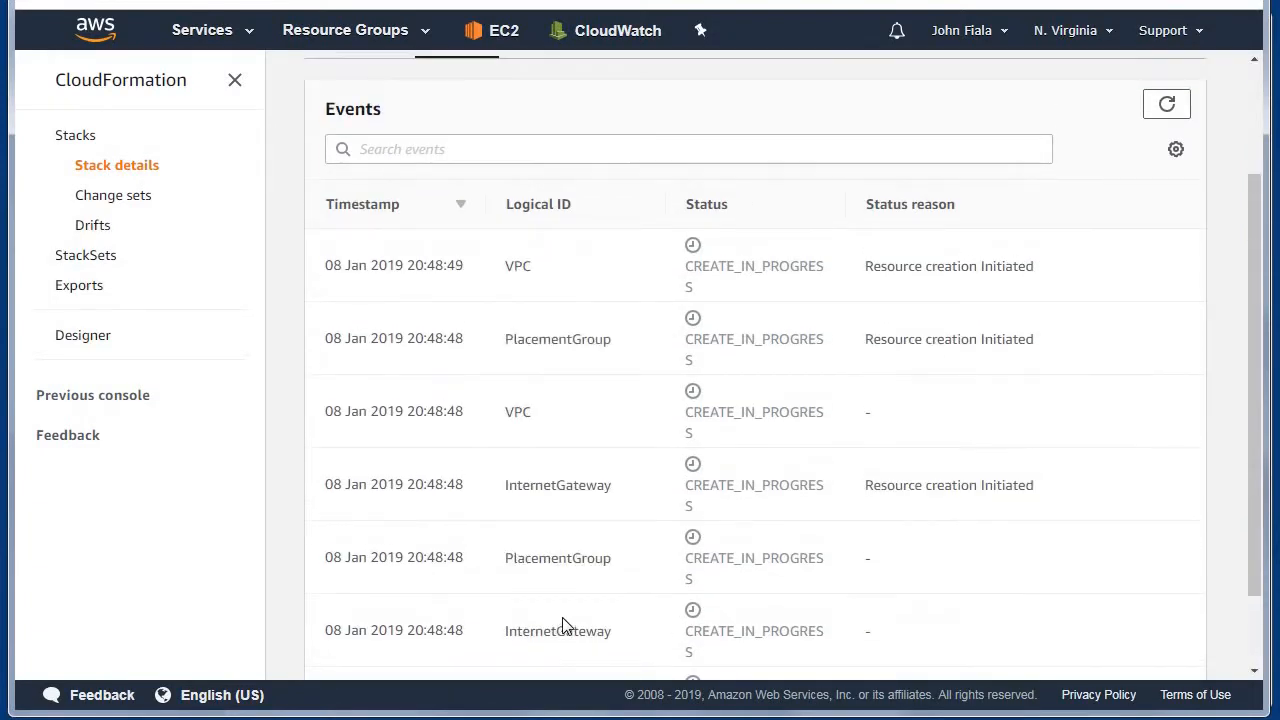
pyautogui.scroll(1, 571, 577)
pyautogui.scroll(1, 571, 568)
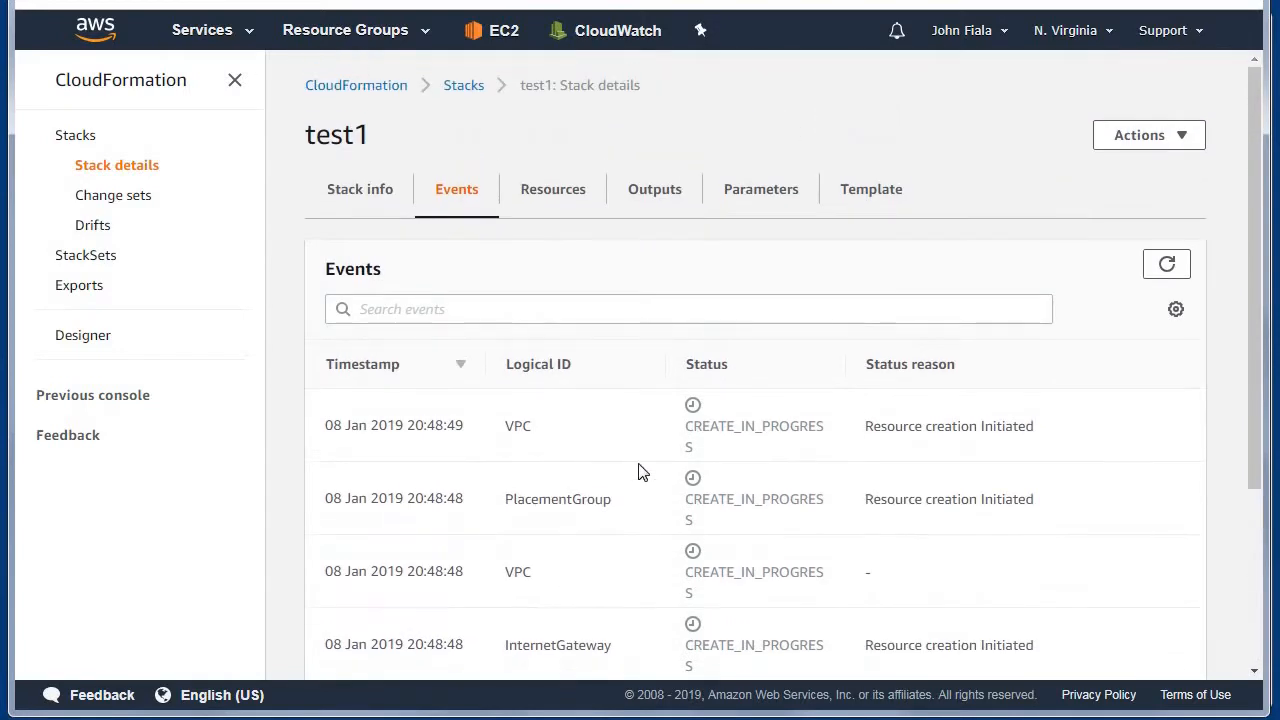
pyautogui.click(1168, 268)
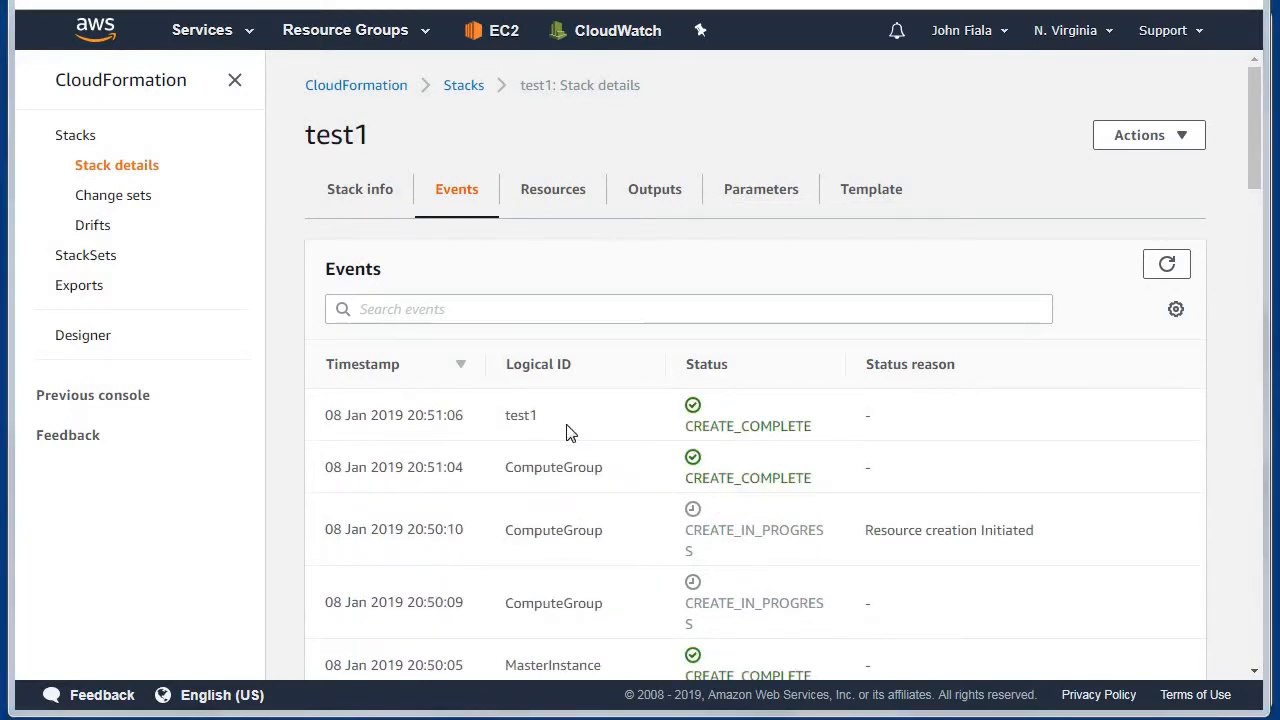
# Step: Review the test1 stack's outputs and copy the PublicIP value of the master node
pyautogui.click(660, 193)
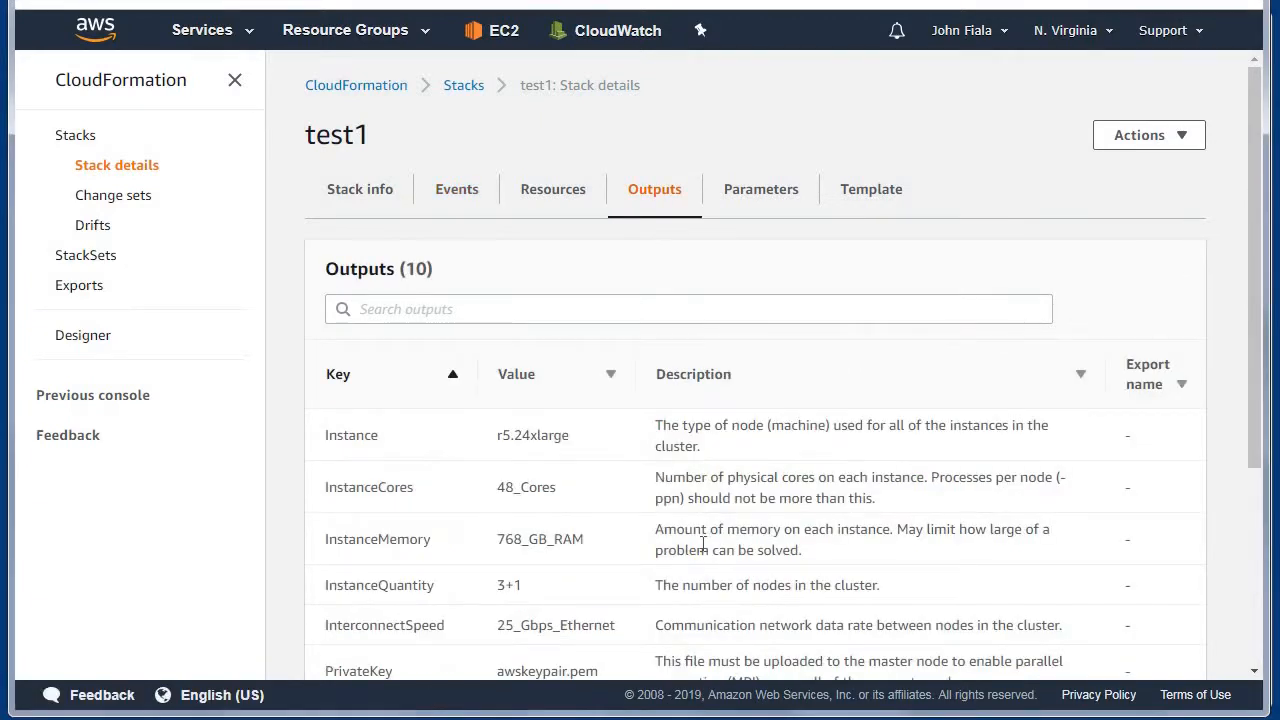
pyautogui.scroll(-3, 701, 560)
pyautogui.scroll(1, 703, 543)
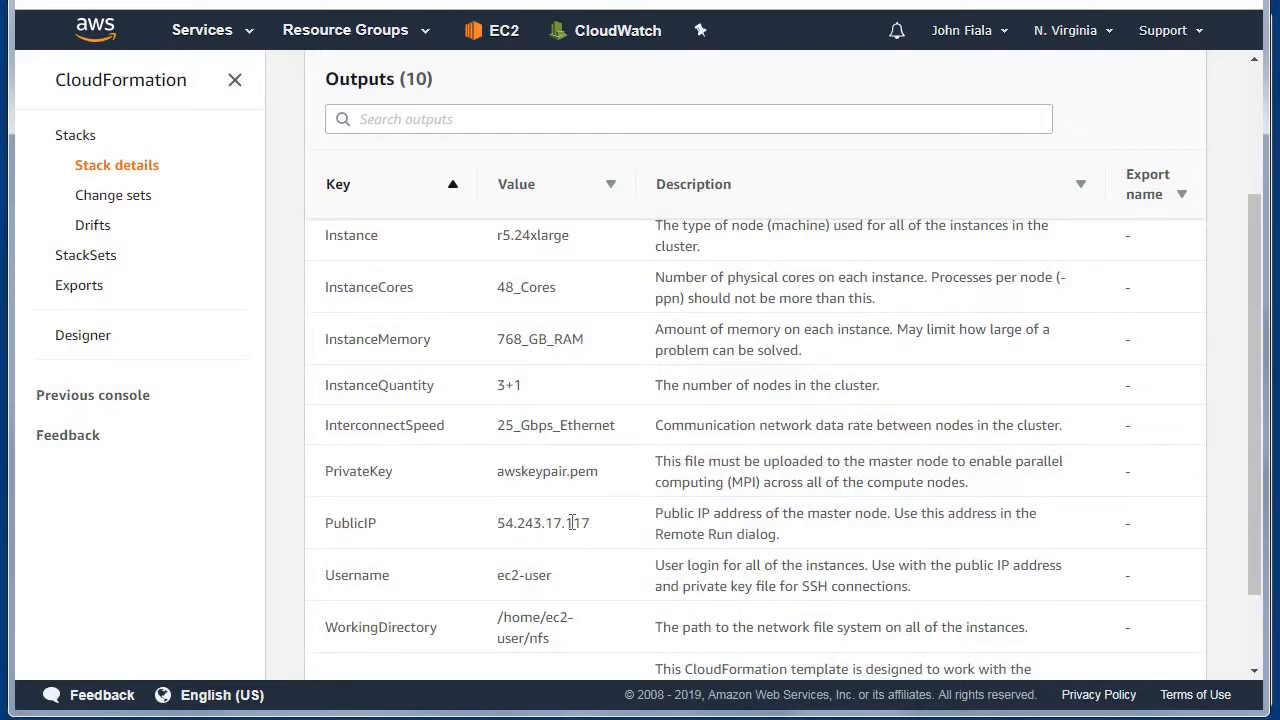
pyautogui.doubleClick(571, 523)
pyautogui.hotkey('ctrl', 'c')
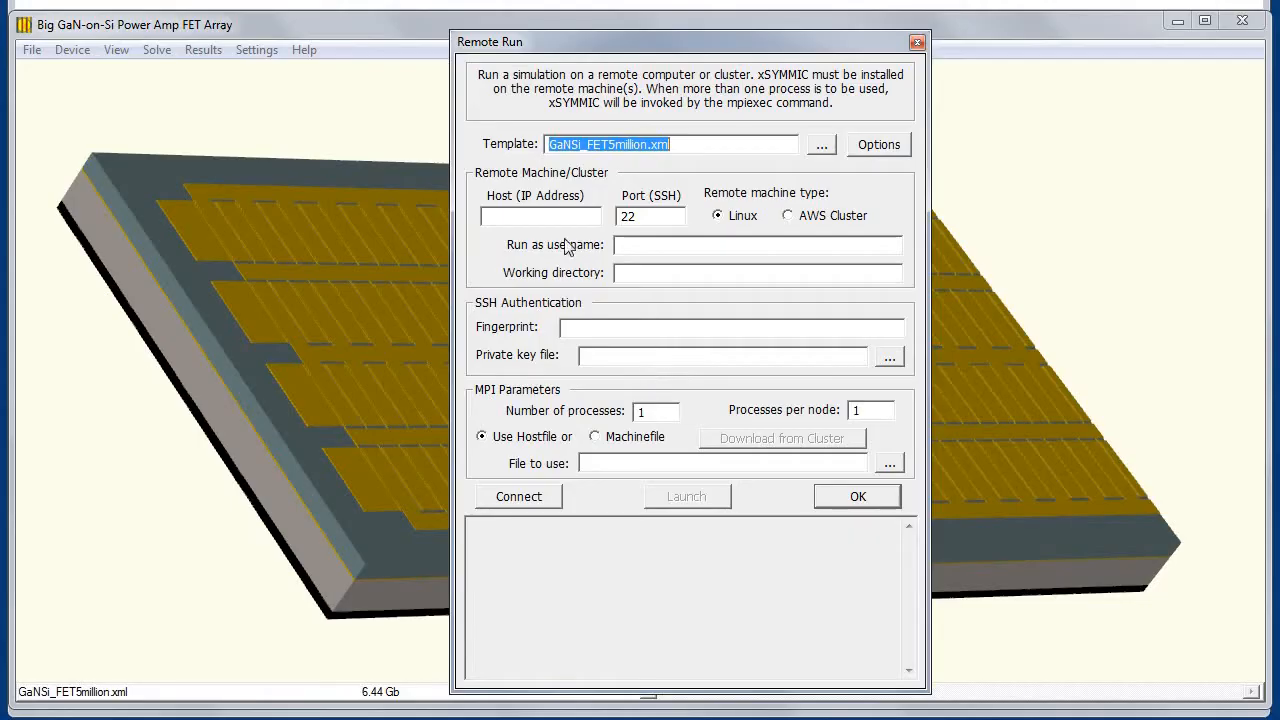
# Step: In the SYMMIC Remote Run dialog, paste the copied master node address as the host and set the remote machine type to AWS Cluster
pyautogui.click(556, 216)
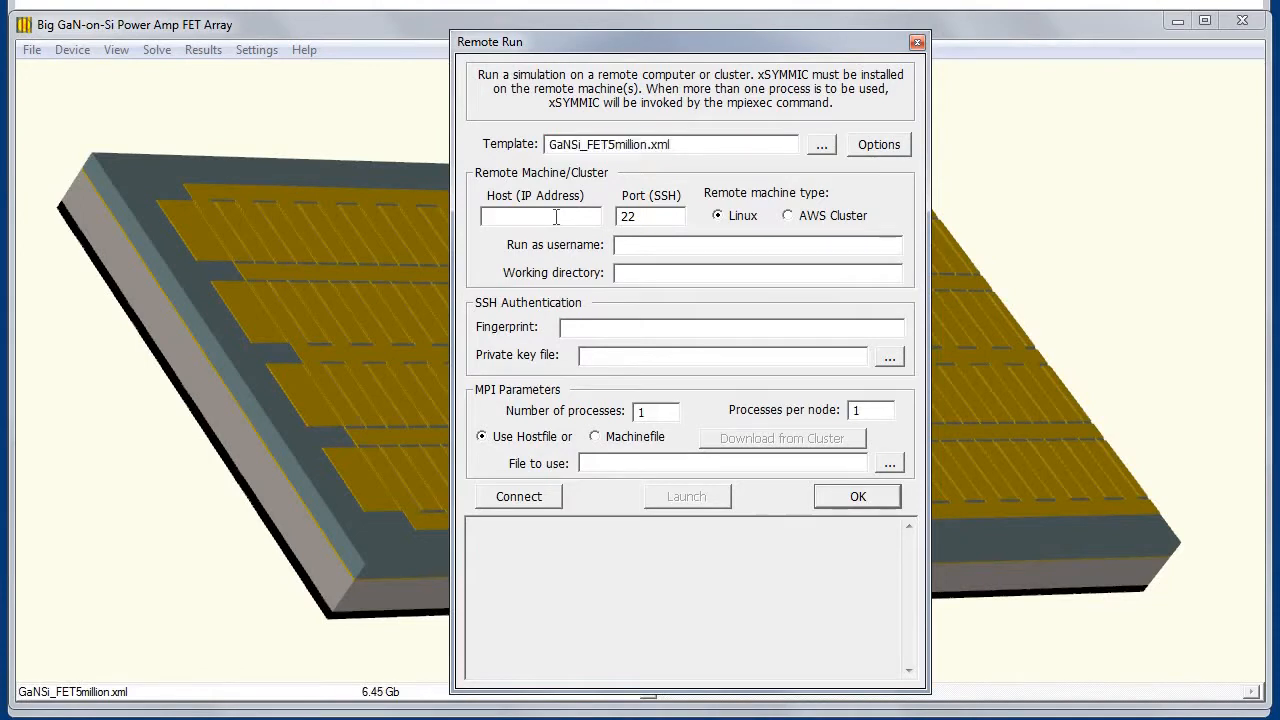
pyautogui.hotkey('ctrl', 'v')
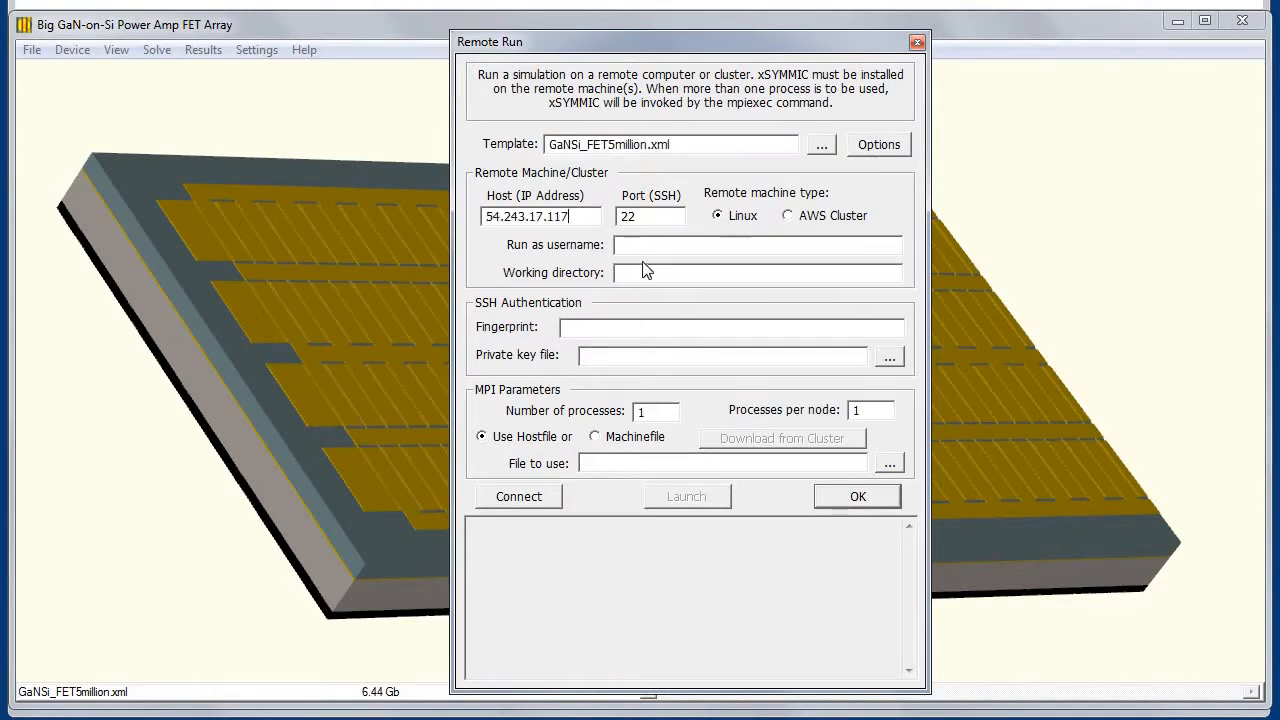
pyautogui.click(789, 217)
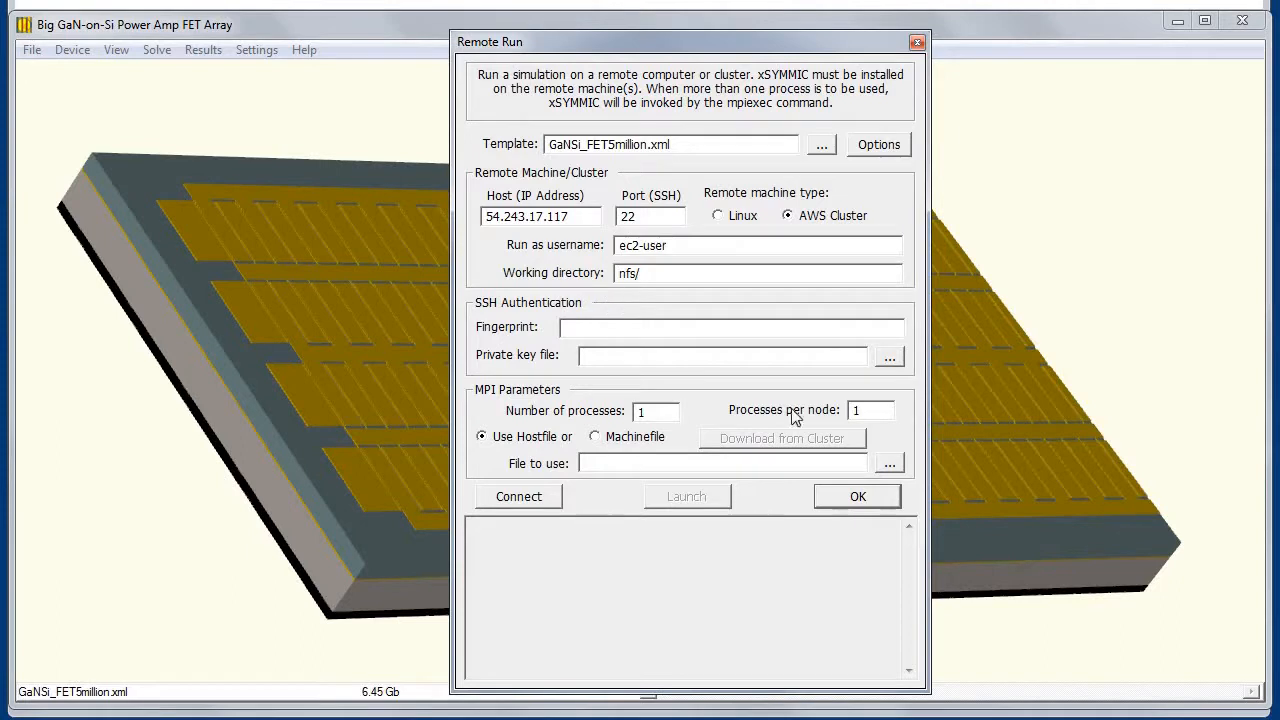
# Step: Choose awskeypair.pem as the private key file for SSH authentication
pyautogui.click(890, 361)
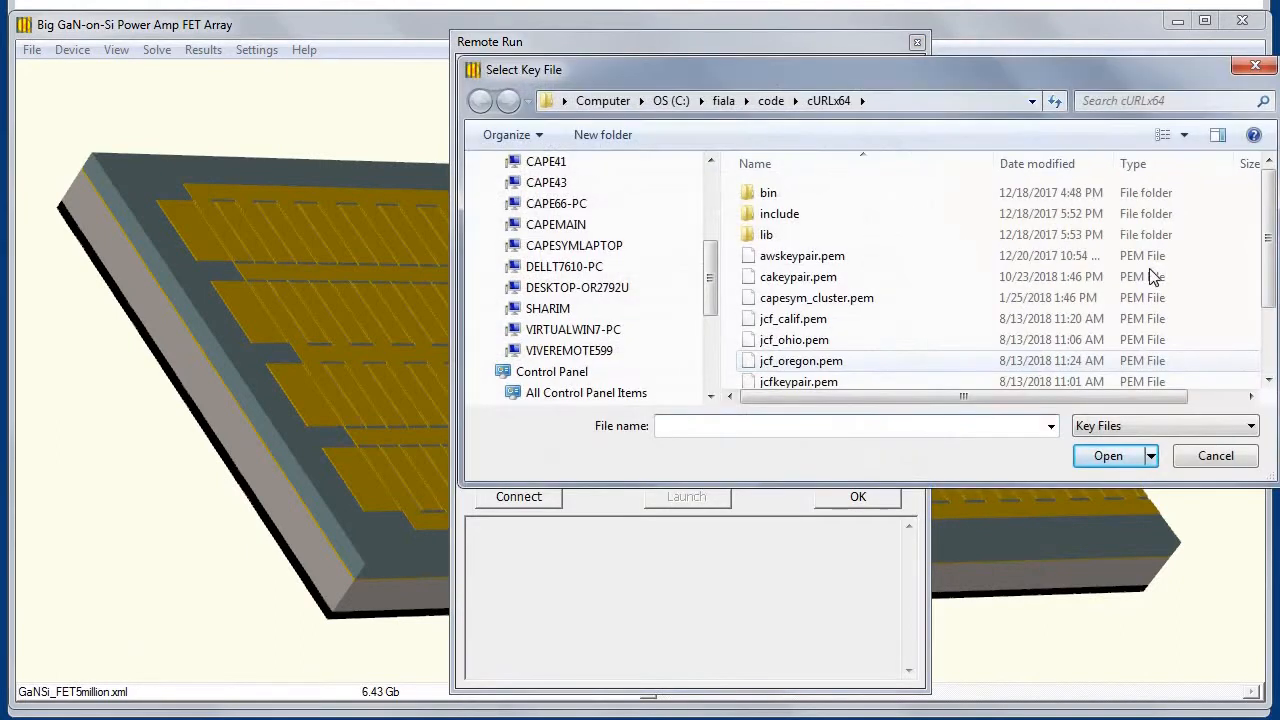
pyautogui.click(802, 256)
pyautogui.click(1081, 455)
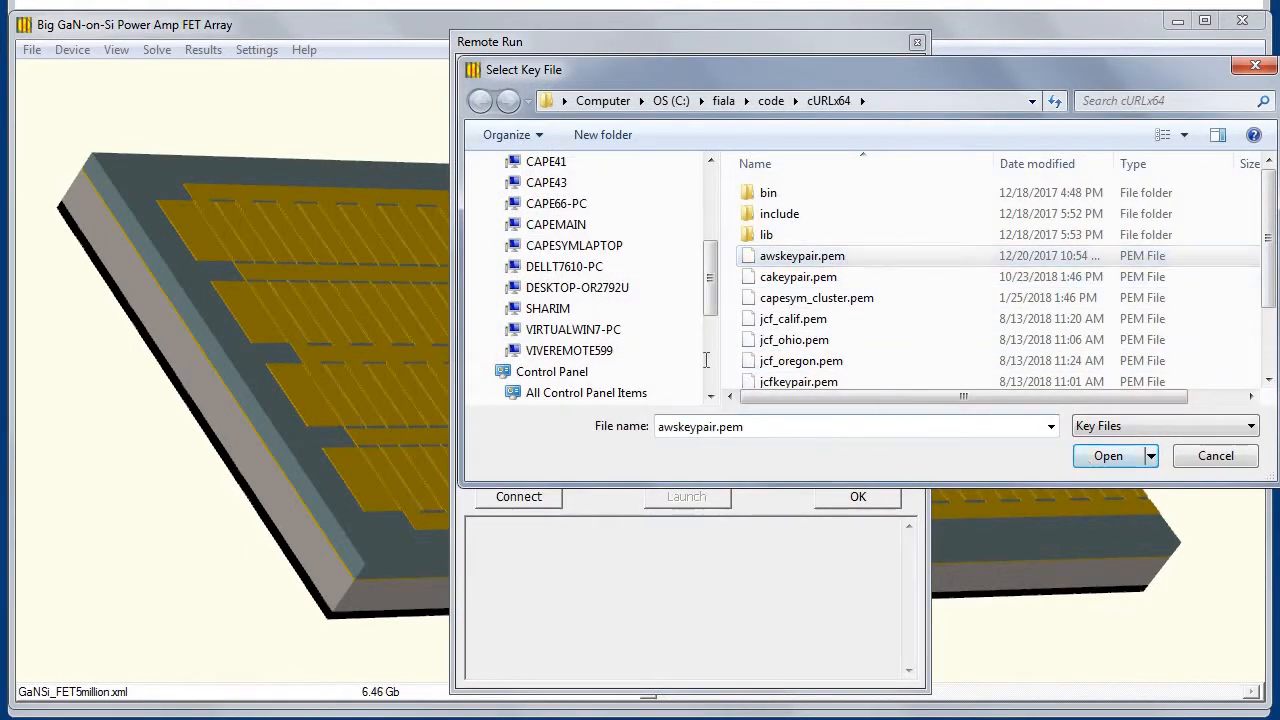
# Step: Connect to the AWS cluster over SSH with the chosen key file and download its hostfile
pyautogui.click(533, 498)
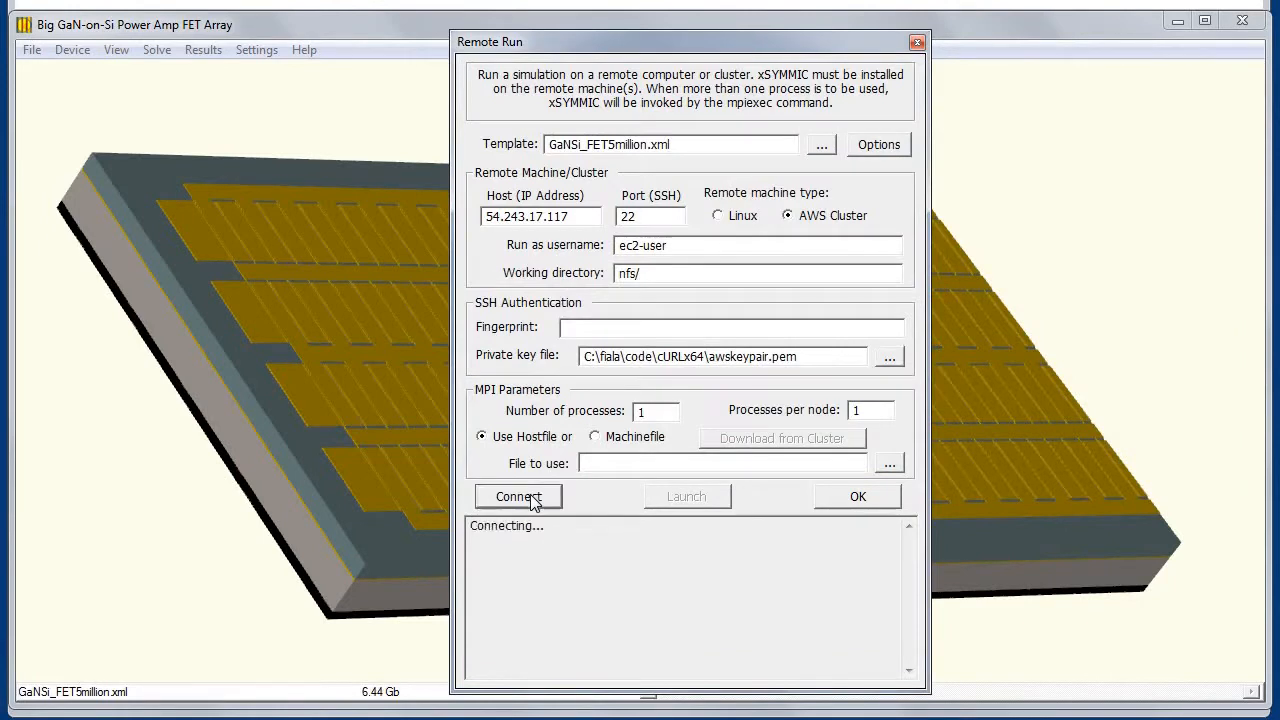
pyautogui.click(616, 430)
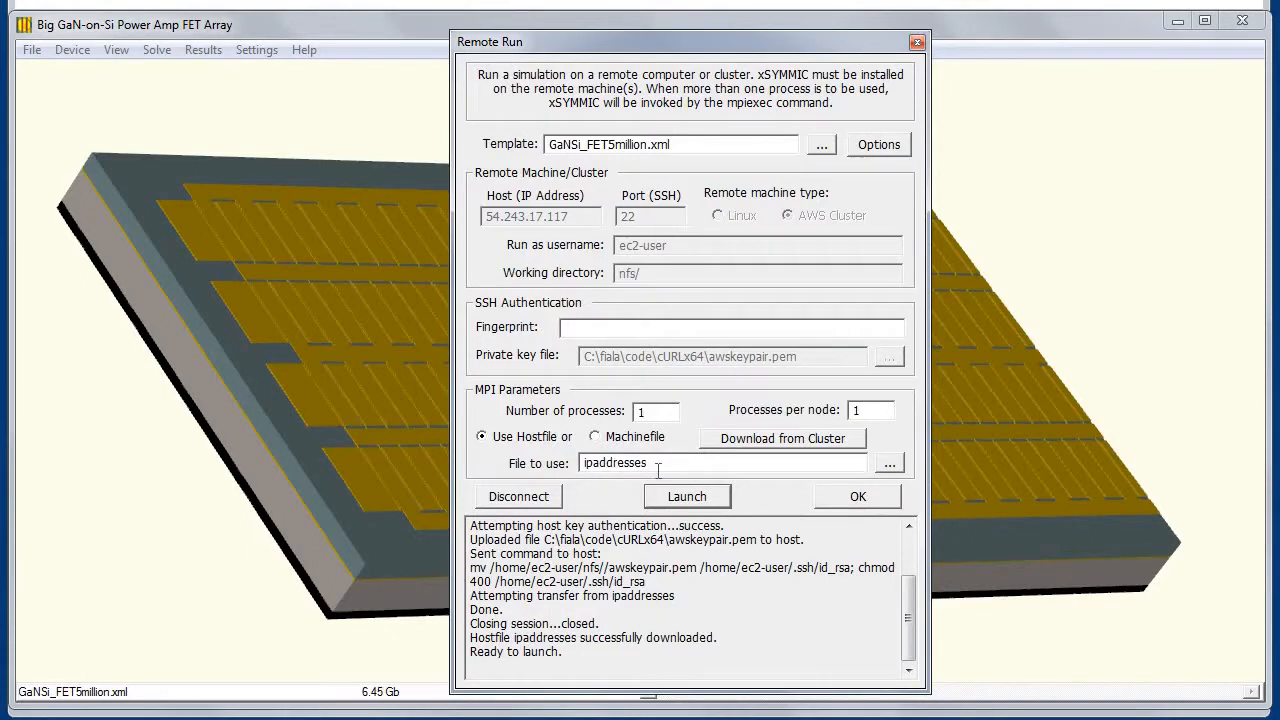
# Step: Set the MPI run to 64 processes with 16 processes per node and launch the remote simulation on the cluster
pyautogui.doubleClick(638, 411)
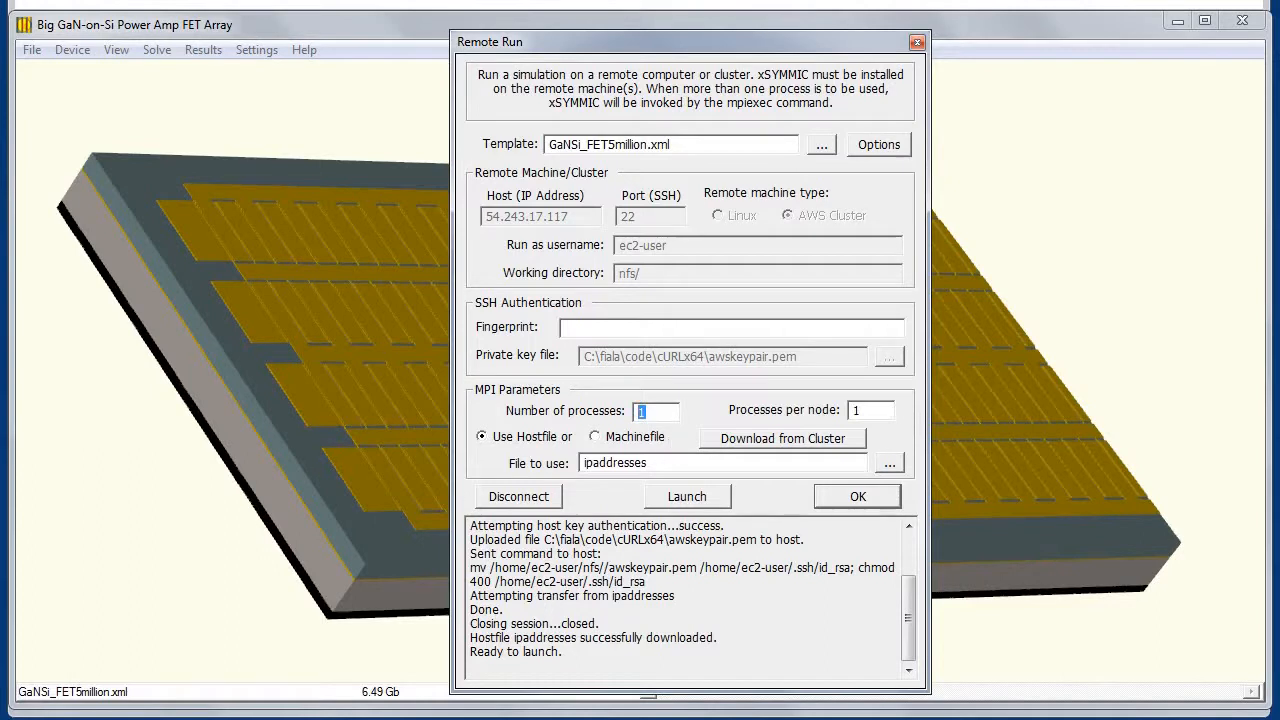
pyautogui.write('64')
pyautogui.click(857, 410)
pyautogui.write('6')
pyautogui.click(705, 497)
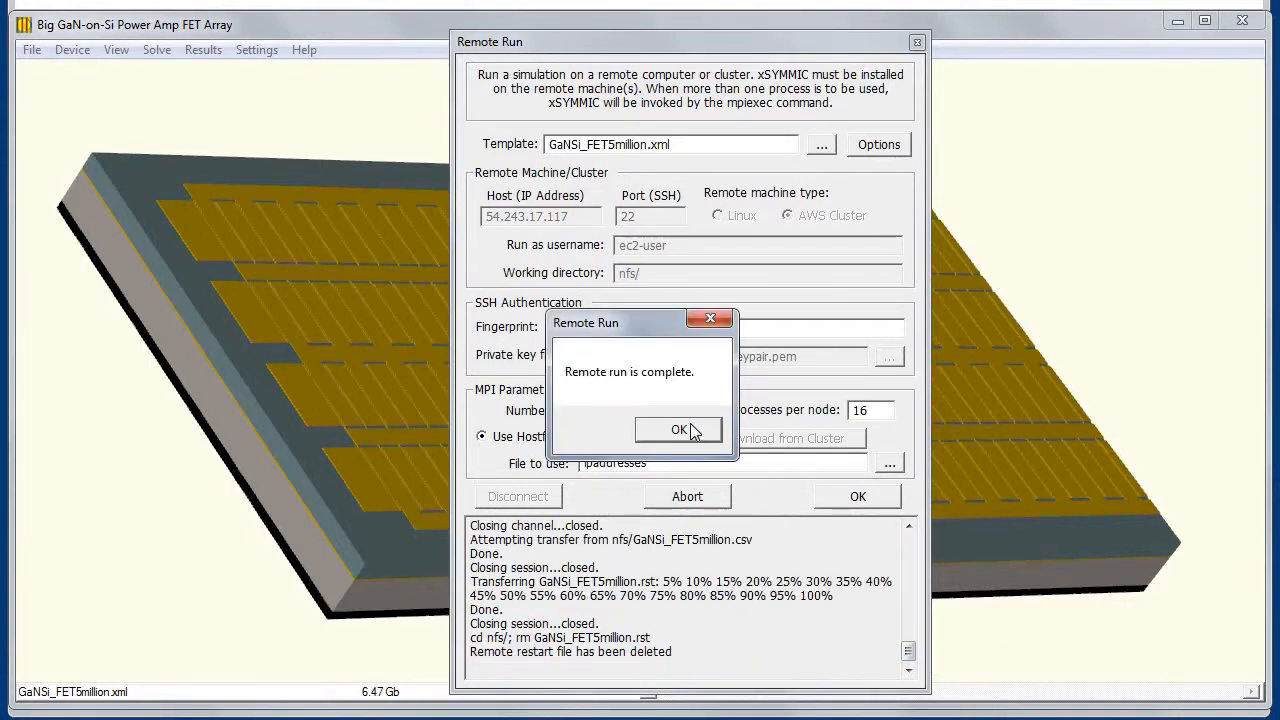
pyautogui.click(688, 428)
# Step: Load the GaNSi_FET5million.rst solution file into the model and close the Remote Run dialog
pyautogui.click(160, 50)
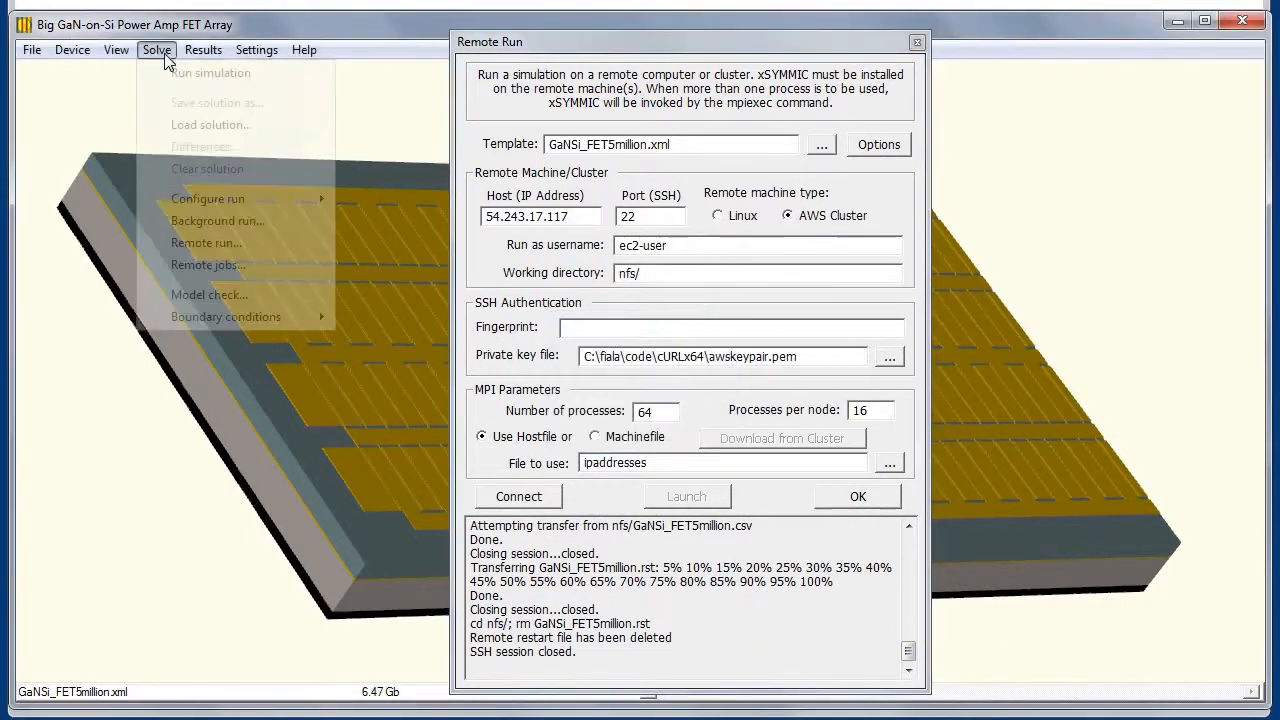
pyautogui.click(195, 125)
pyautogui.click(203, 268)
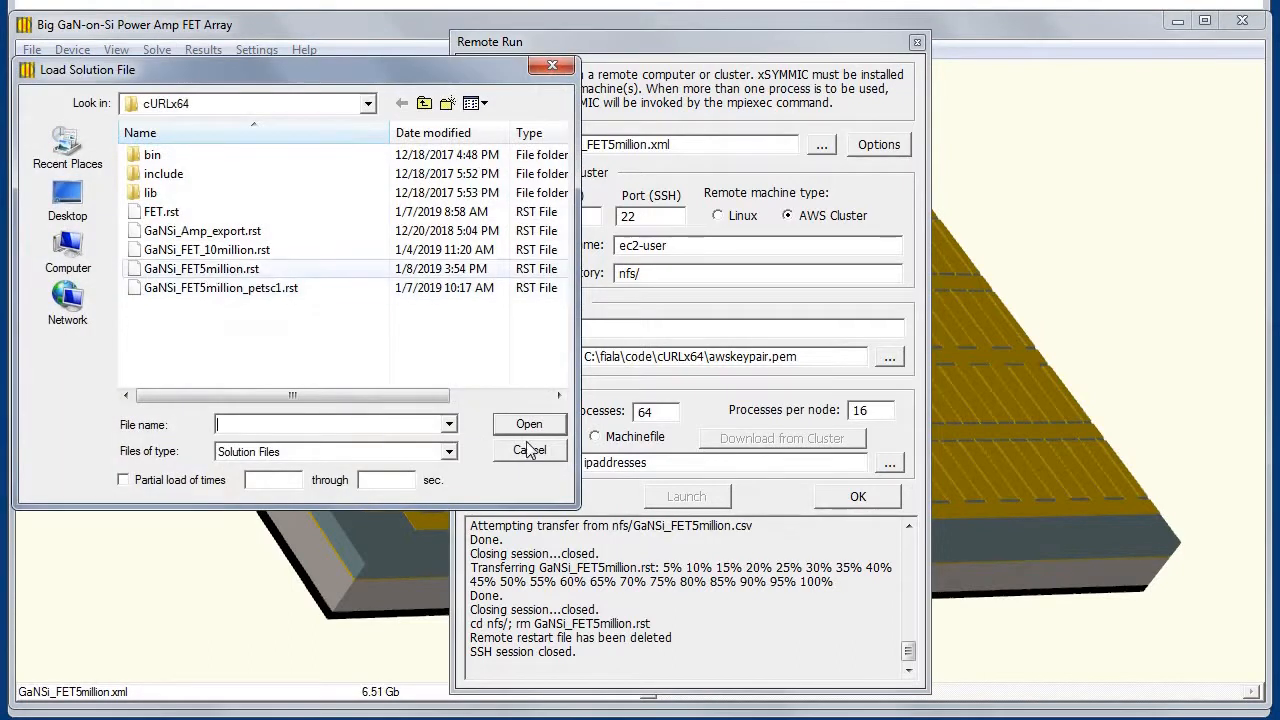
pyautogui.click(529, 423)
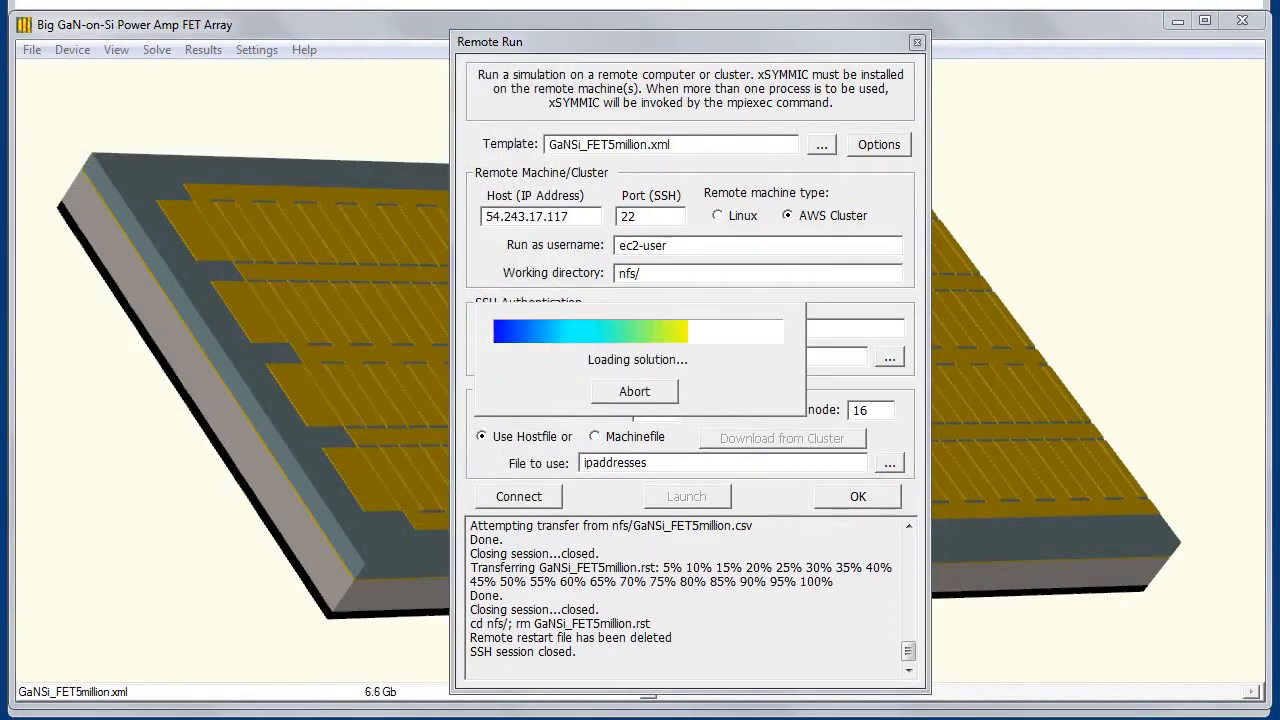
pyautogui.click(918, 46)
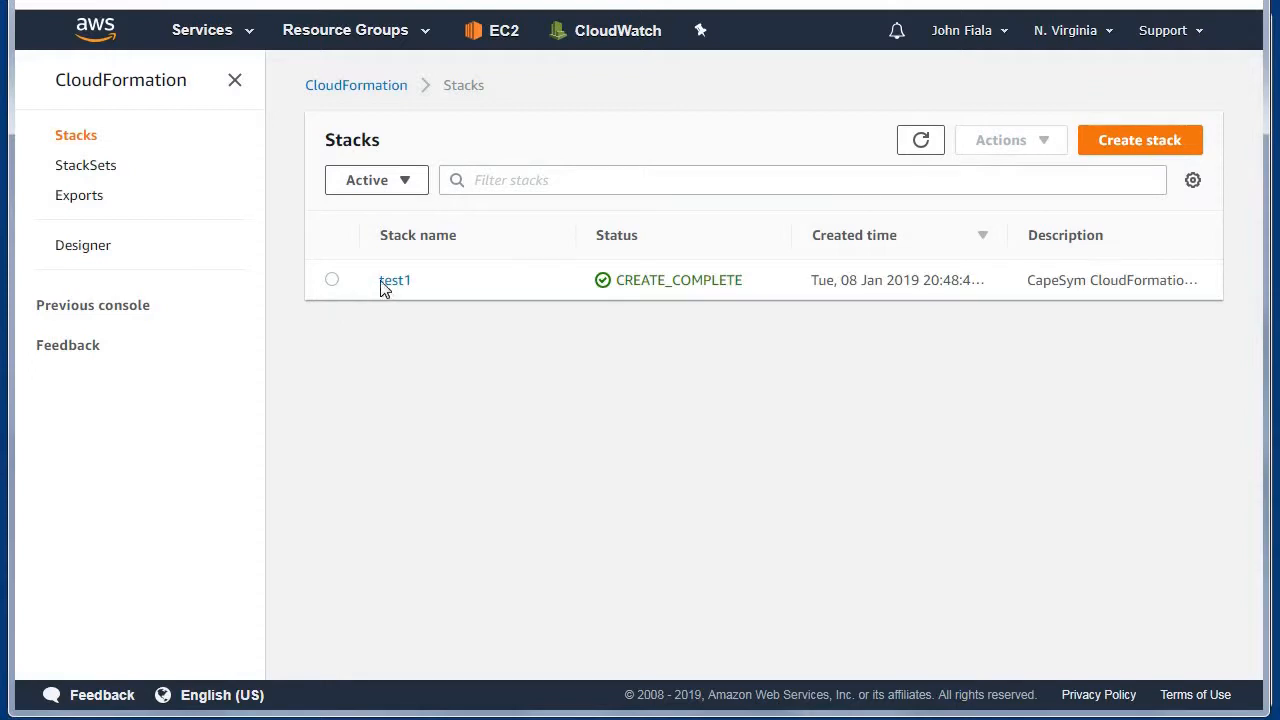
# Step: In the AWS CloudFormation console, delete the test1 stack together with all its resources
pyautogui.click(385, 290)
pyautogui.click(1044, 145)
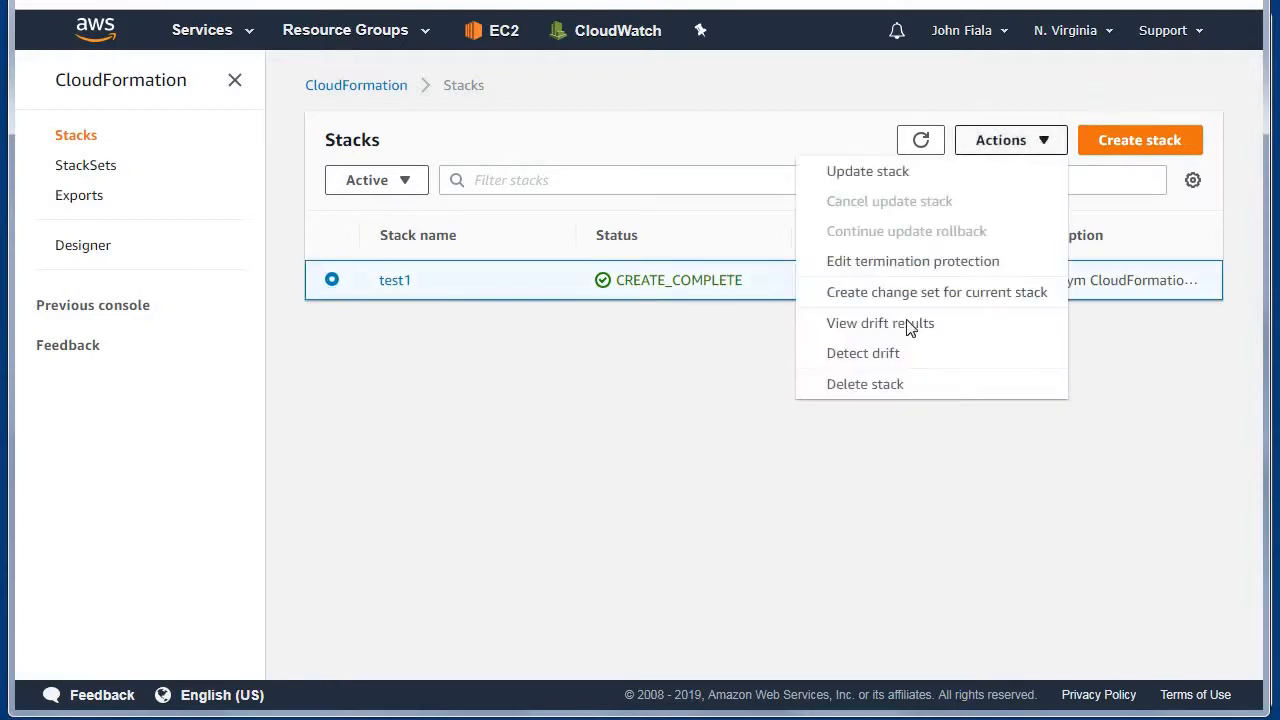
pyautogui.click(838, 388)
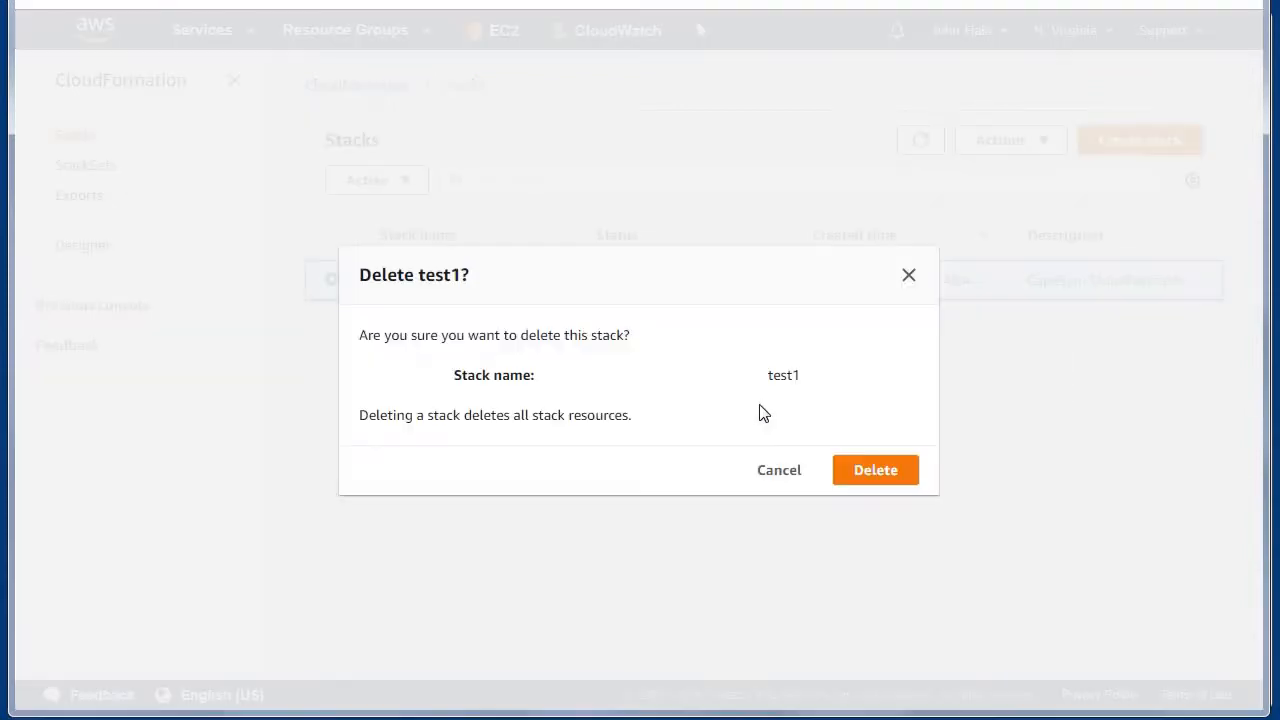
pyautogui.click(872, 471)
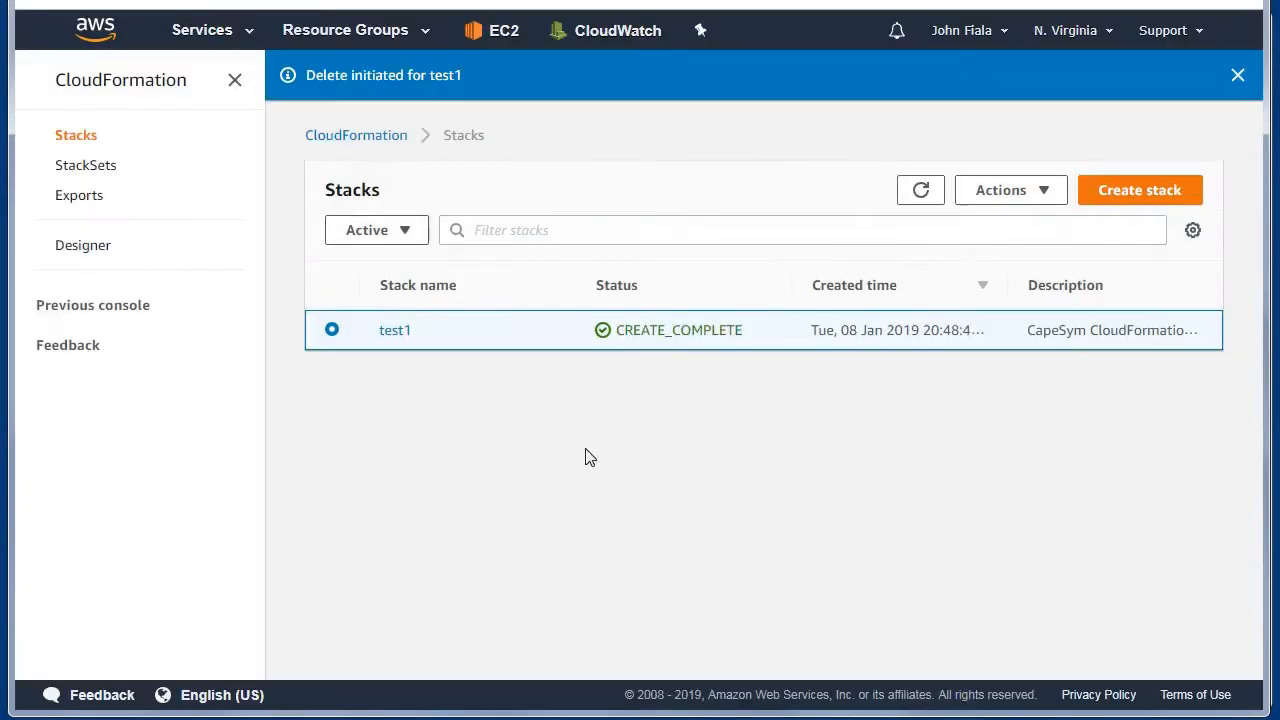